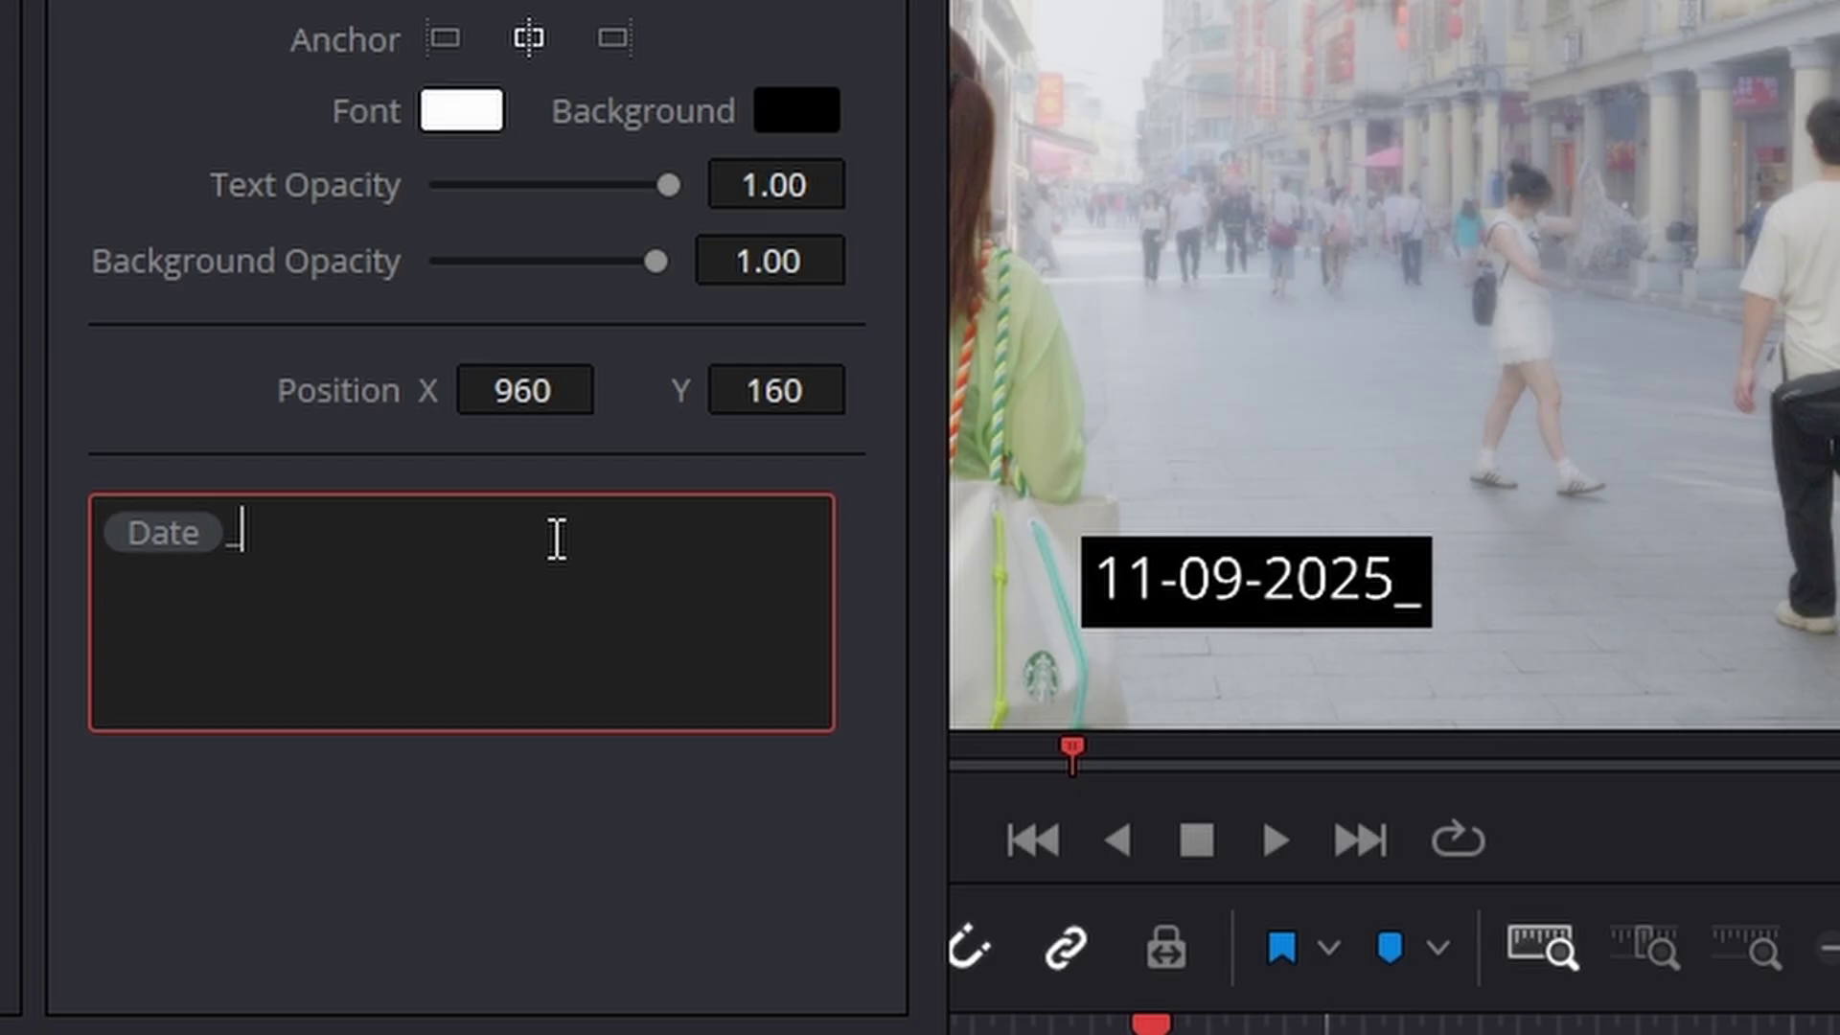
Type %time after the Date token in the Data Burn-In custom text to list time metadata options.
text(%ti)
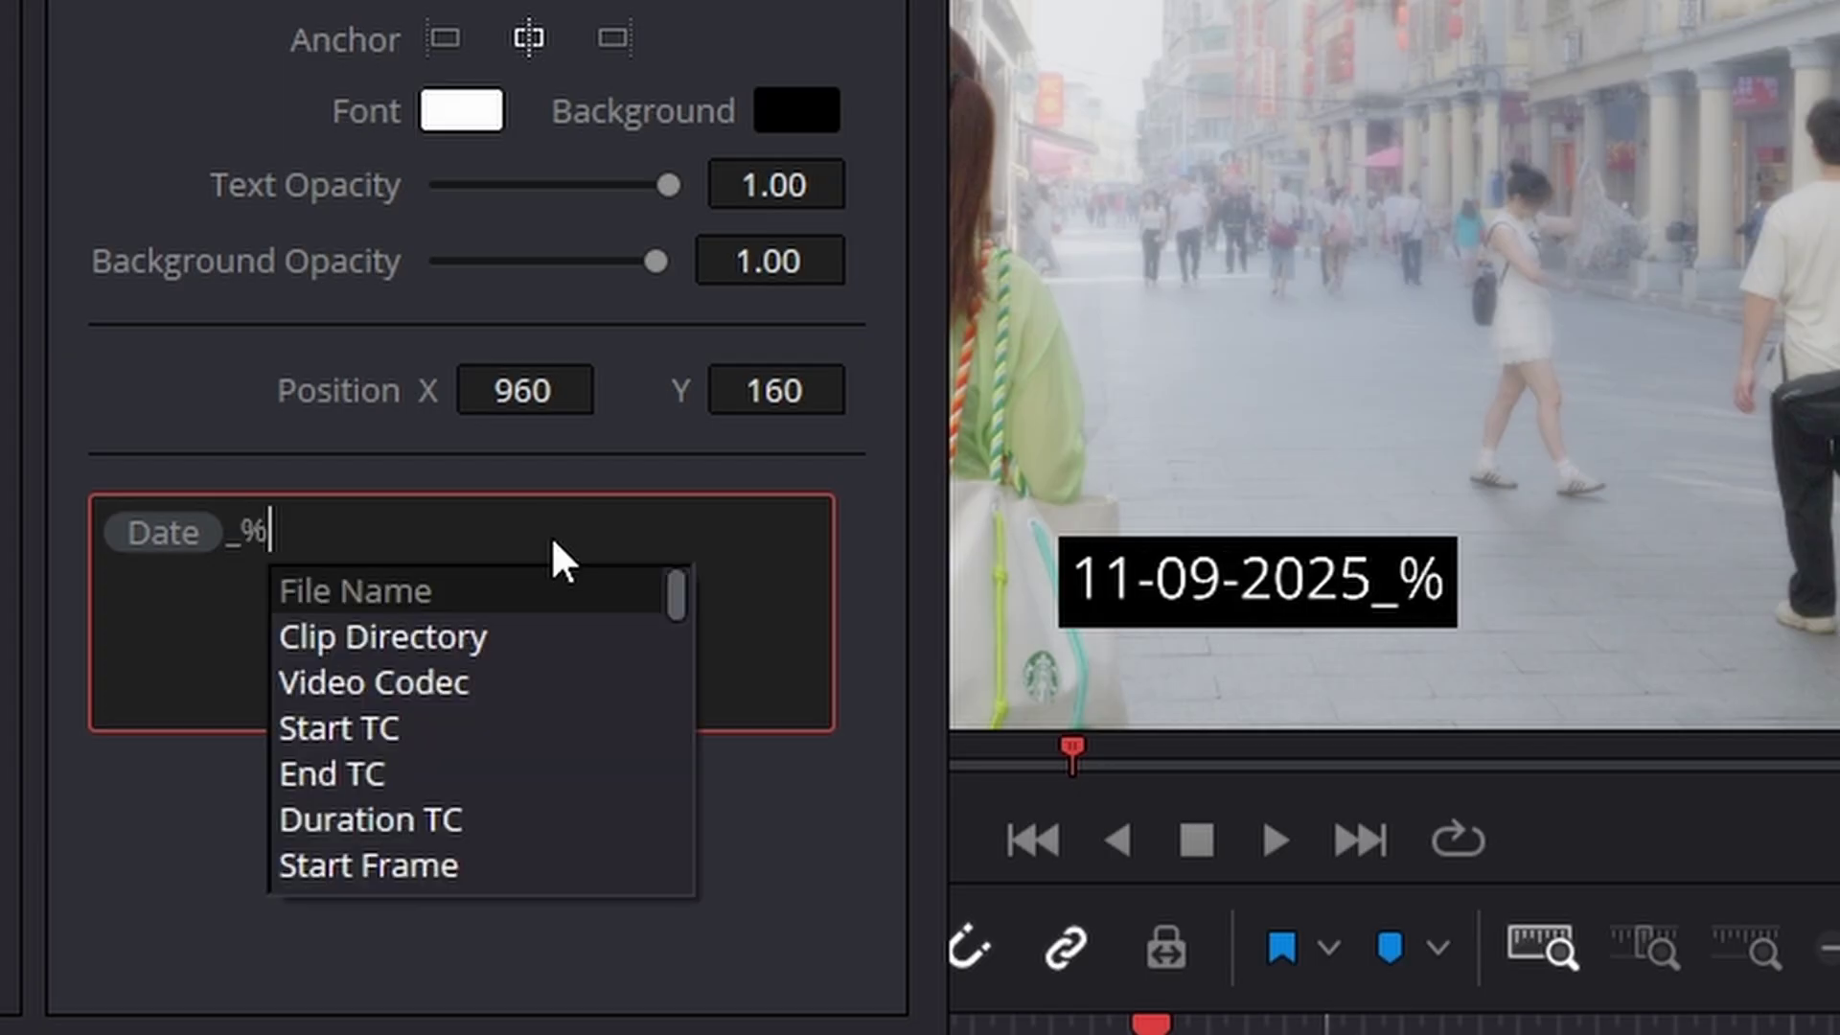
text(me)
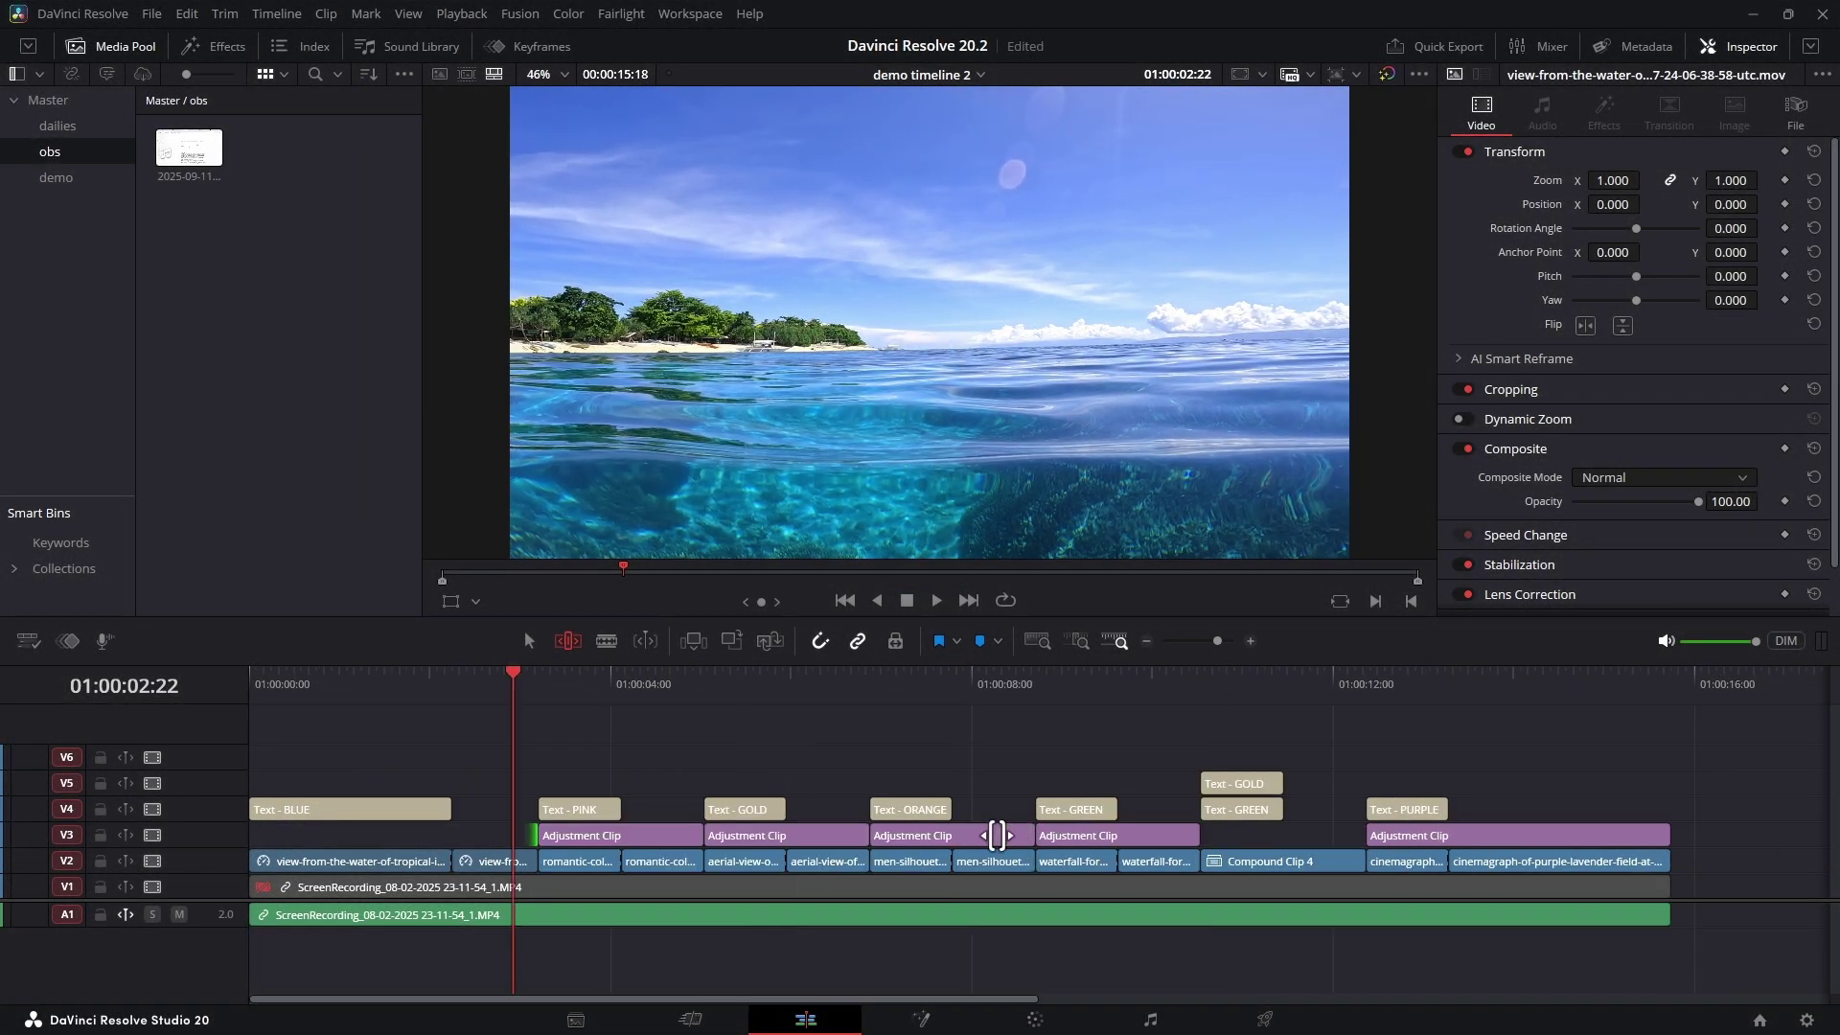
Ripple-trim Text - ORANGE and the later text clips left, undo the trim, and save the project.
drag(862, 807, 813, 810)
key(ctrl+z)
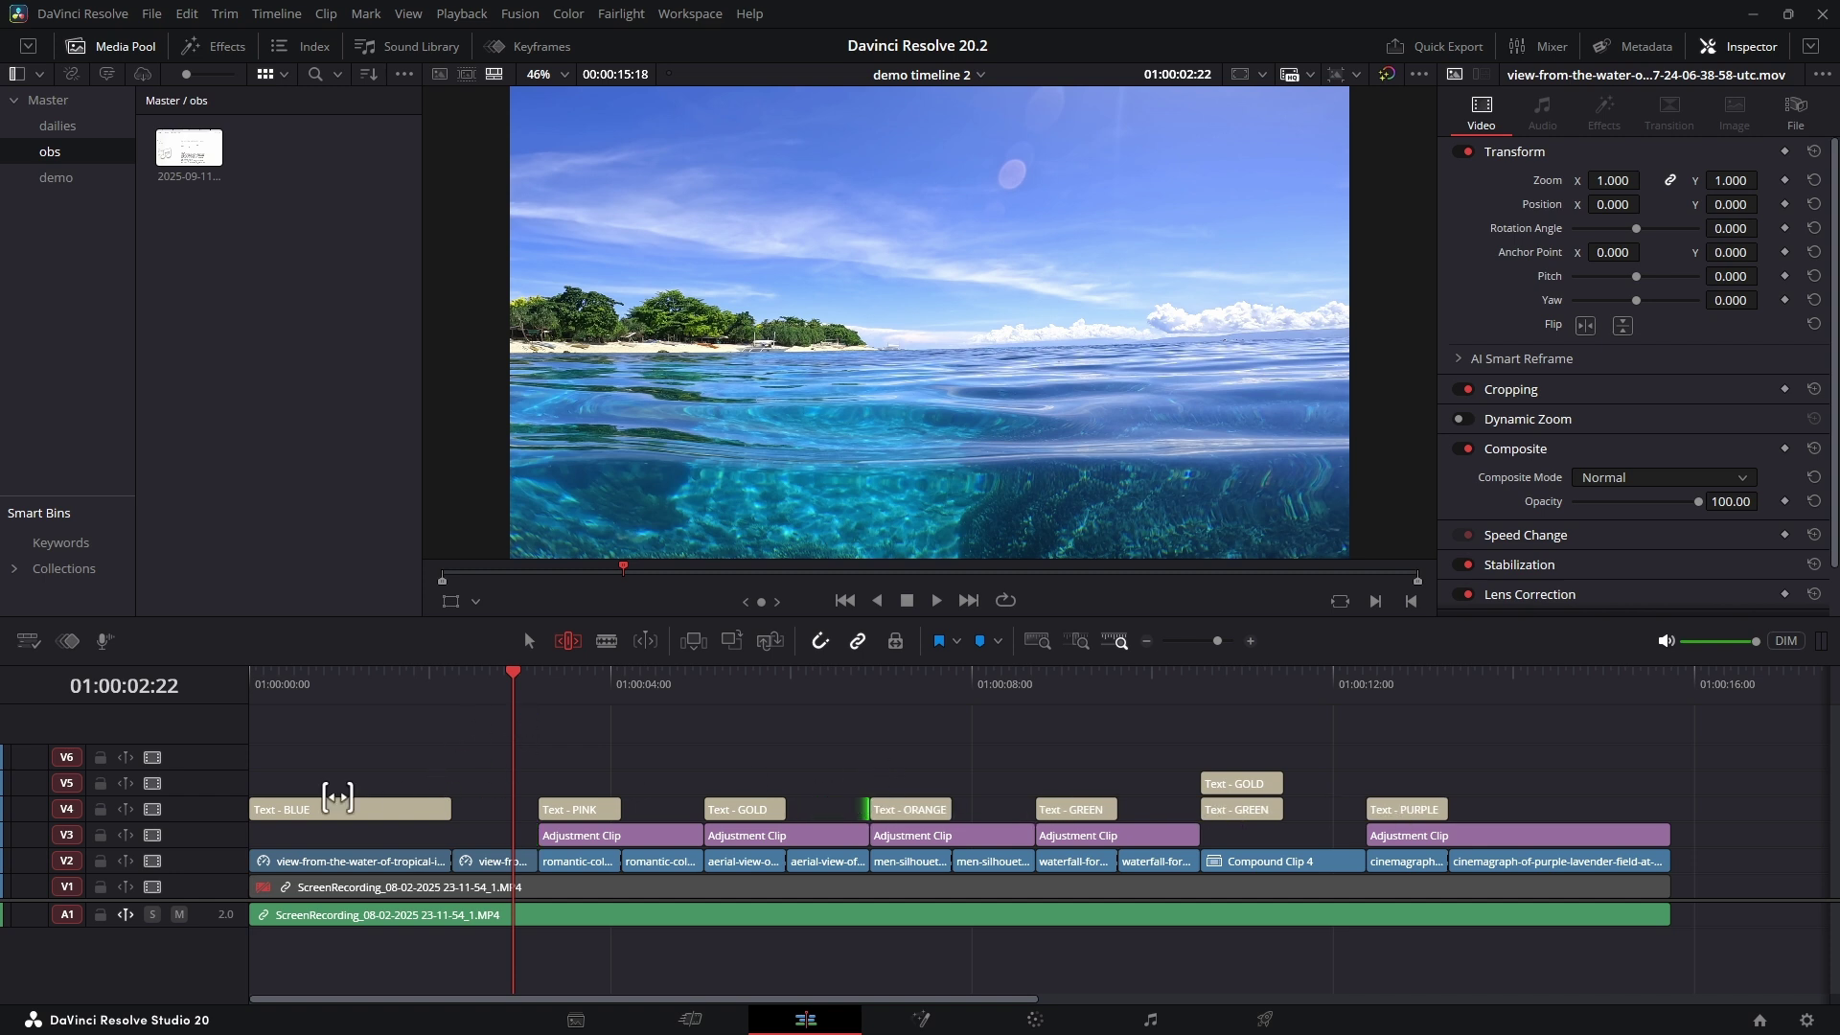
key(ctrl+s)
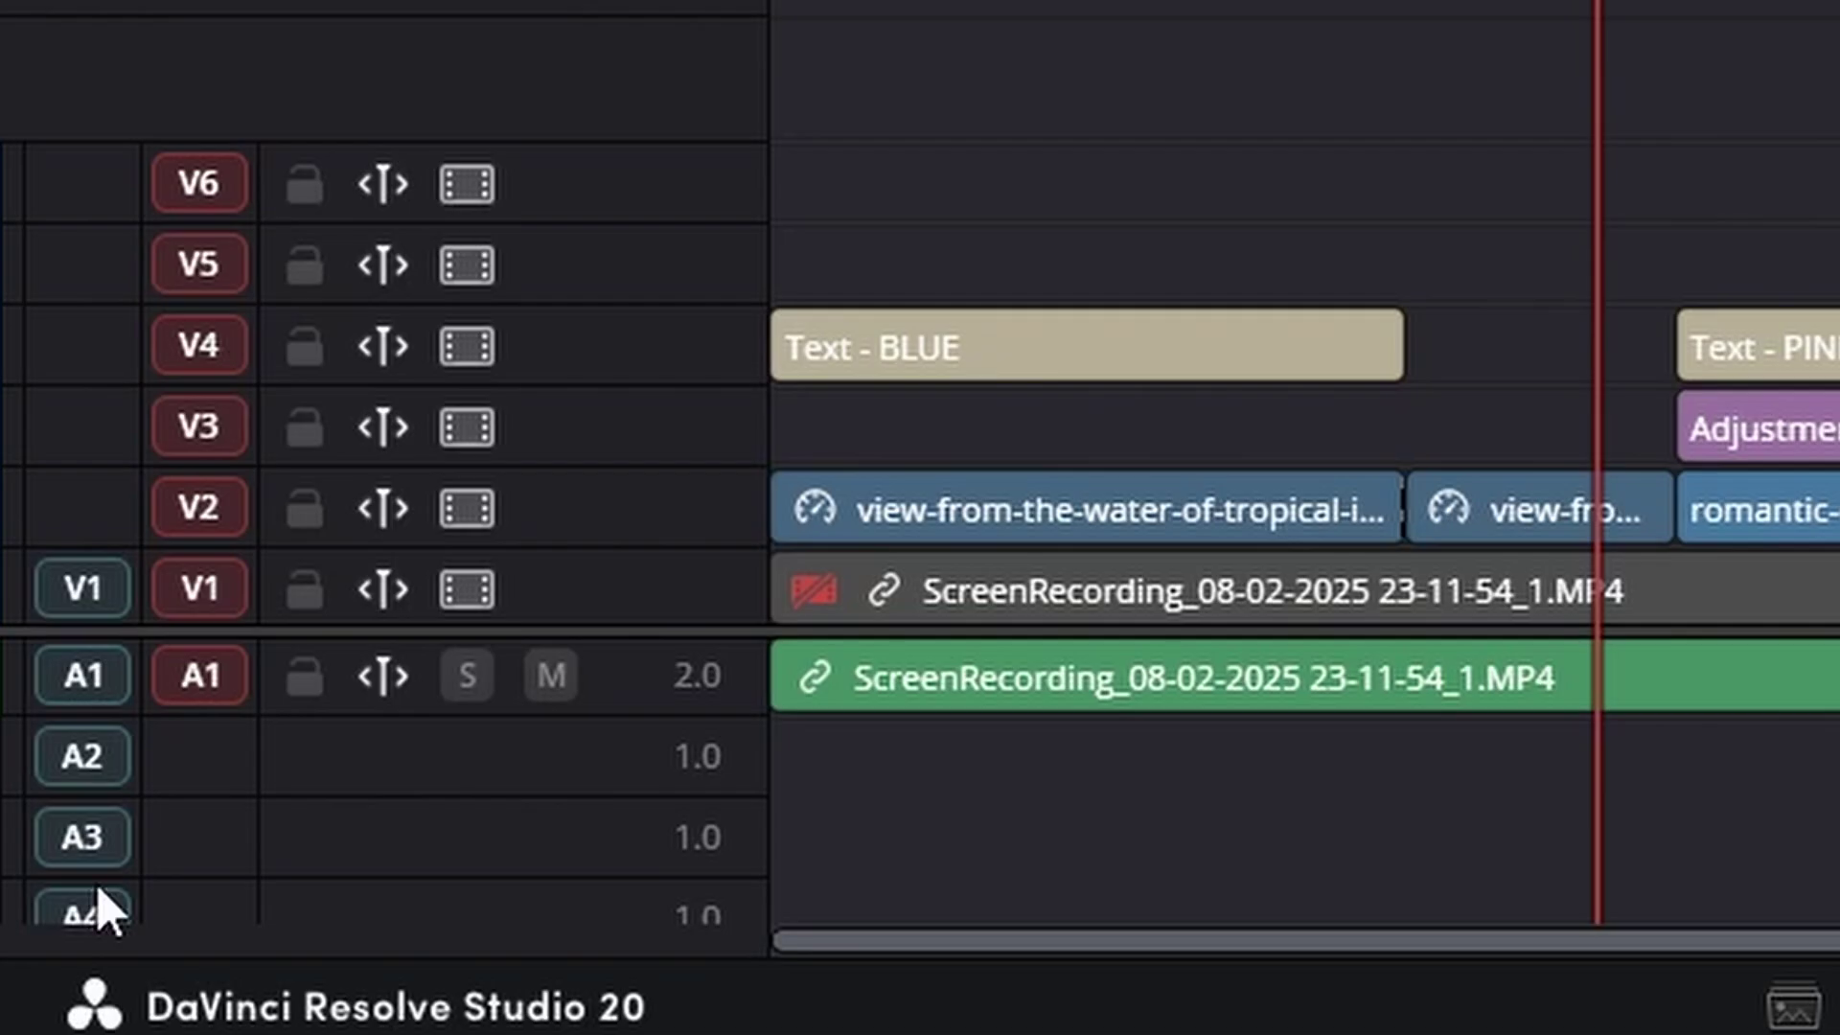
Turn off V5 sync lock, ripple-trim before Text - GREEN, and heighten A1 to show its waveform.
click(388, 275)
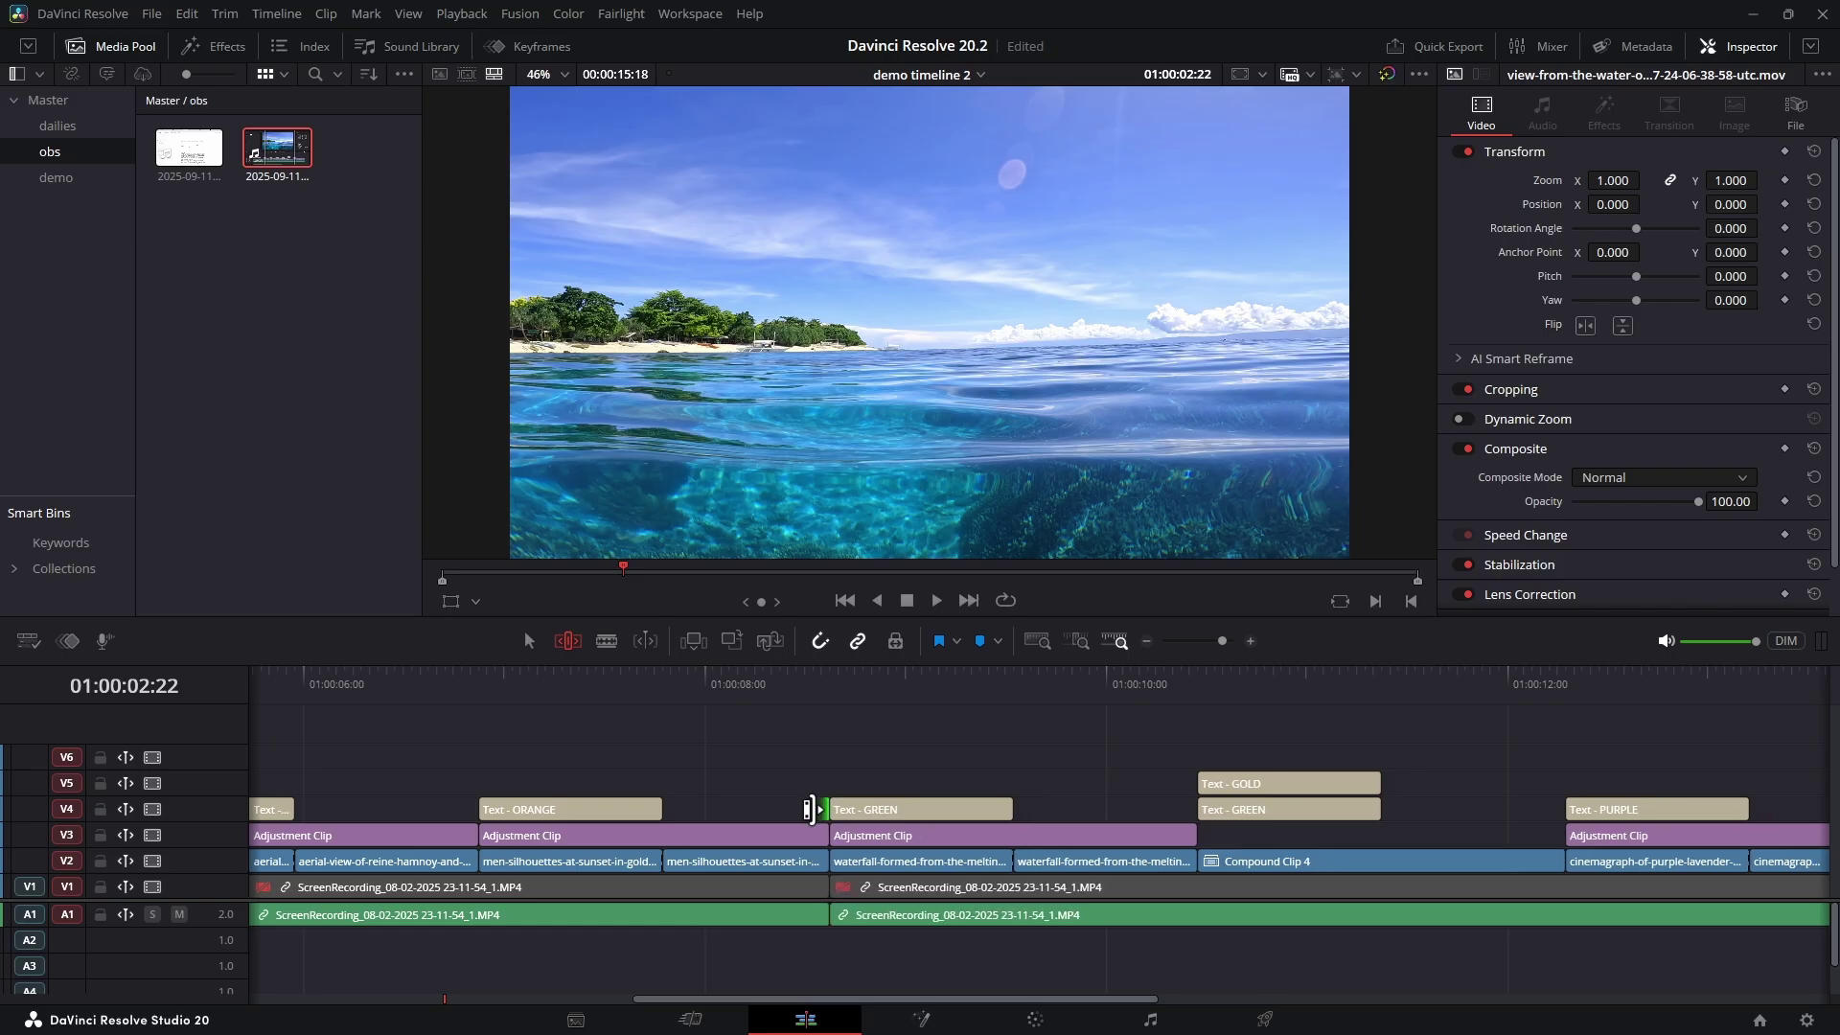
drag(809, 810, 848, 829)
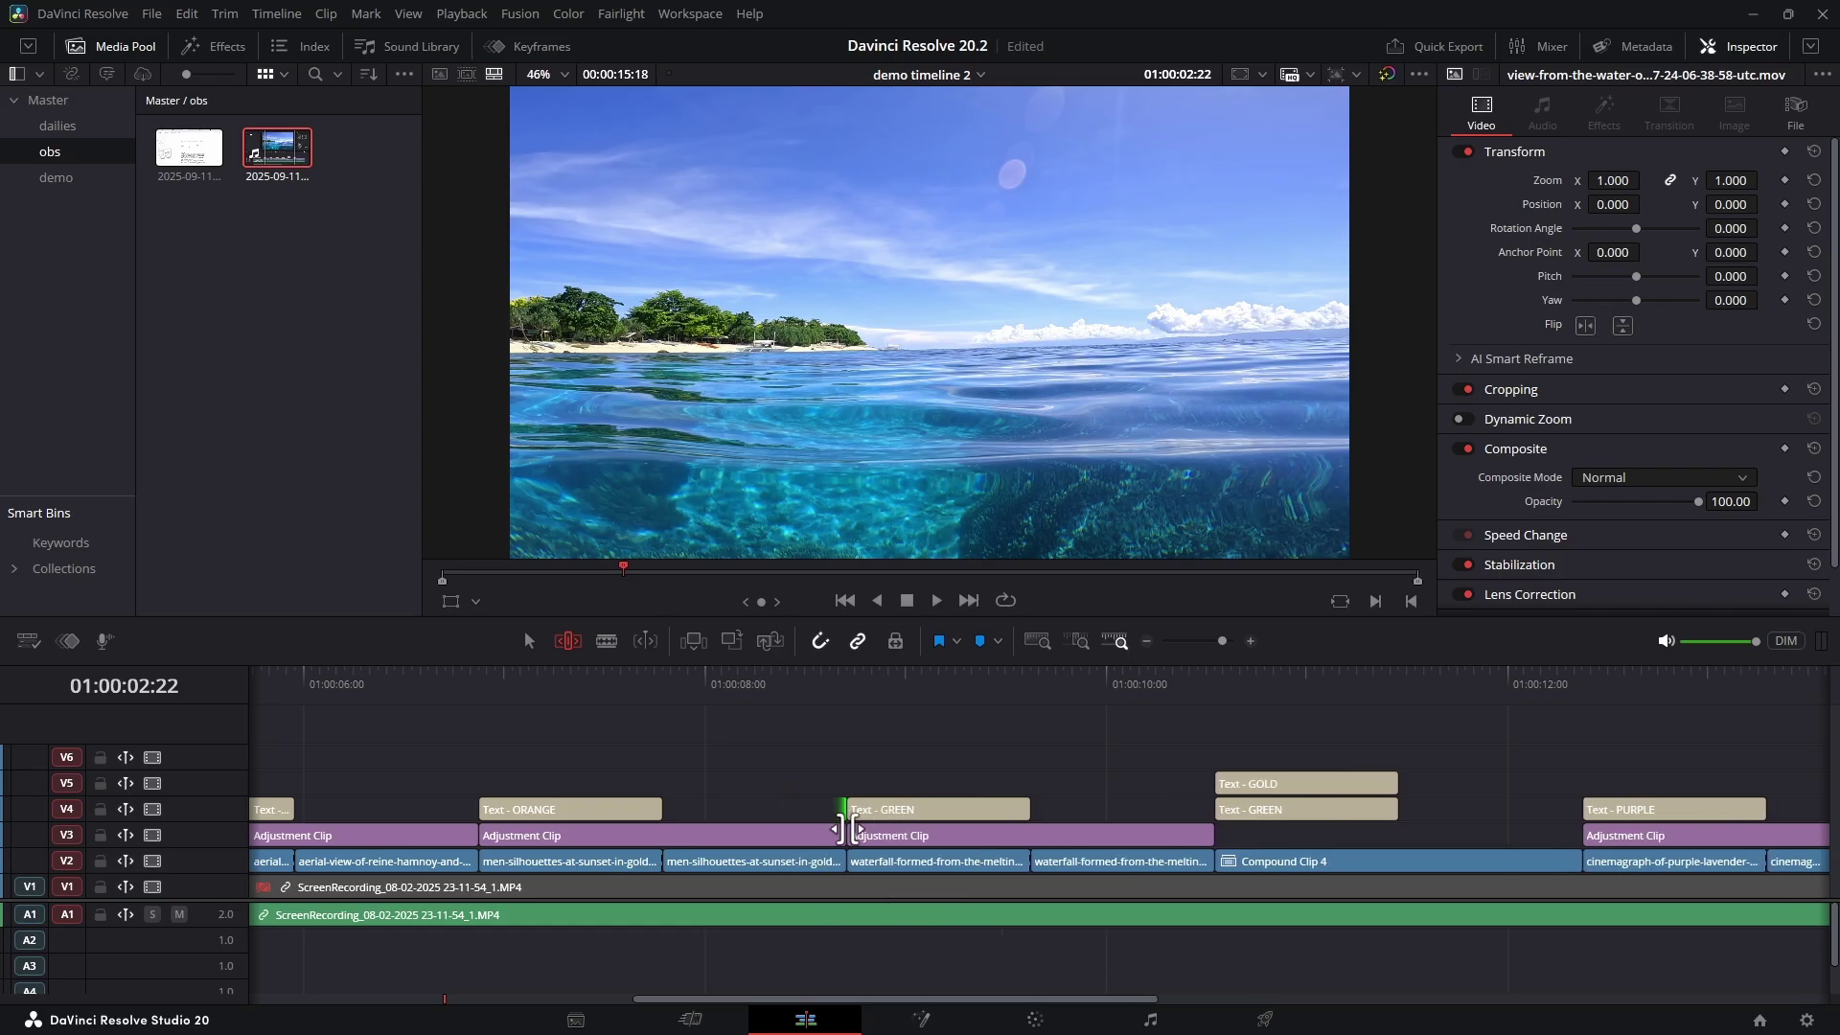
drag(195, 926, 197, 987)
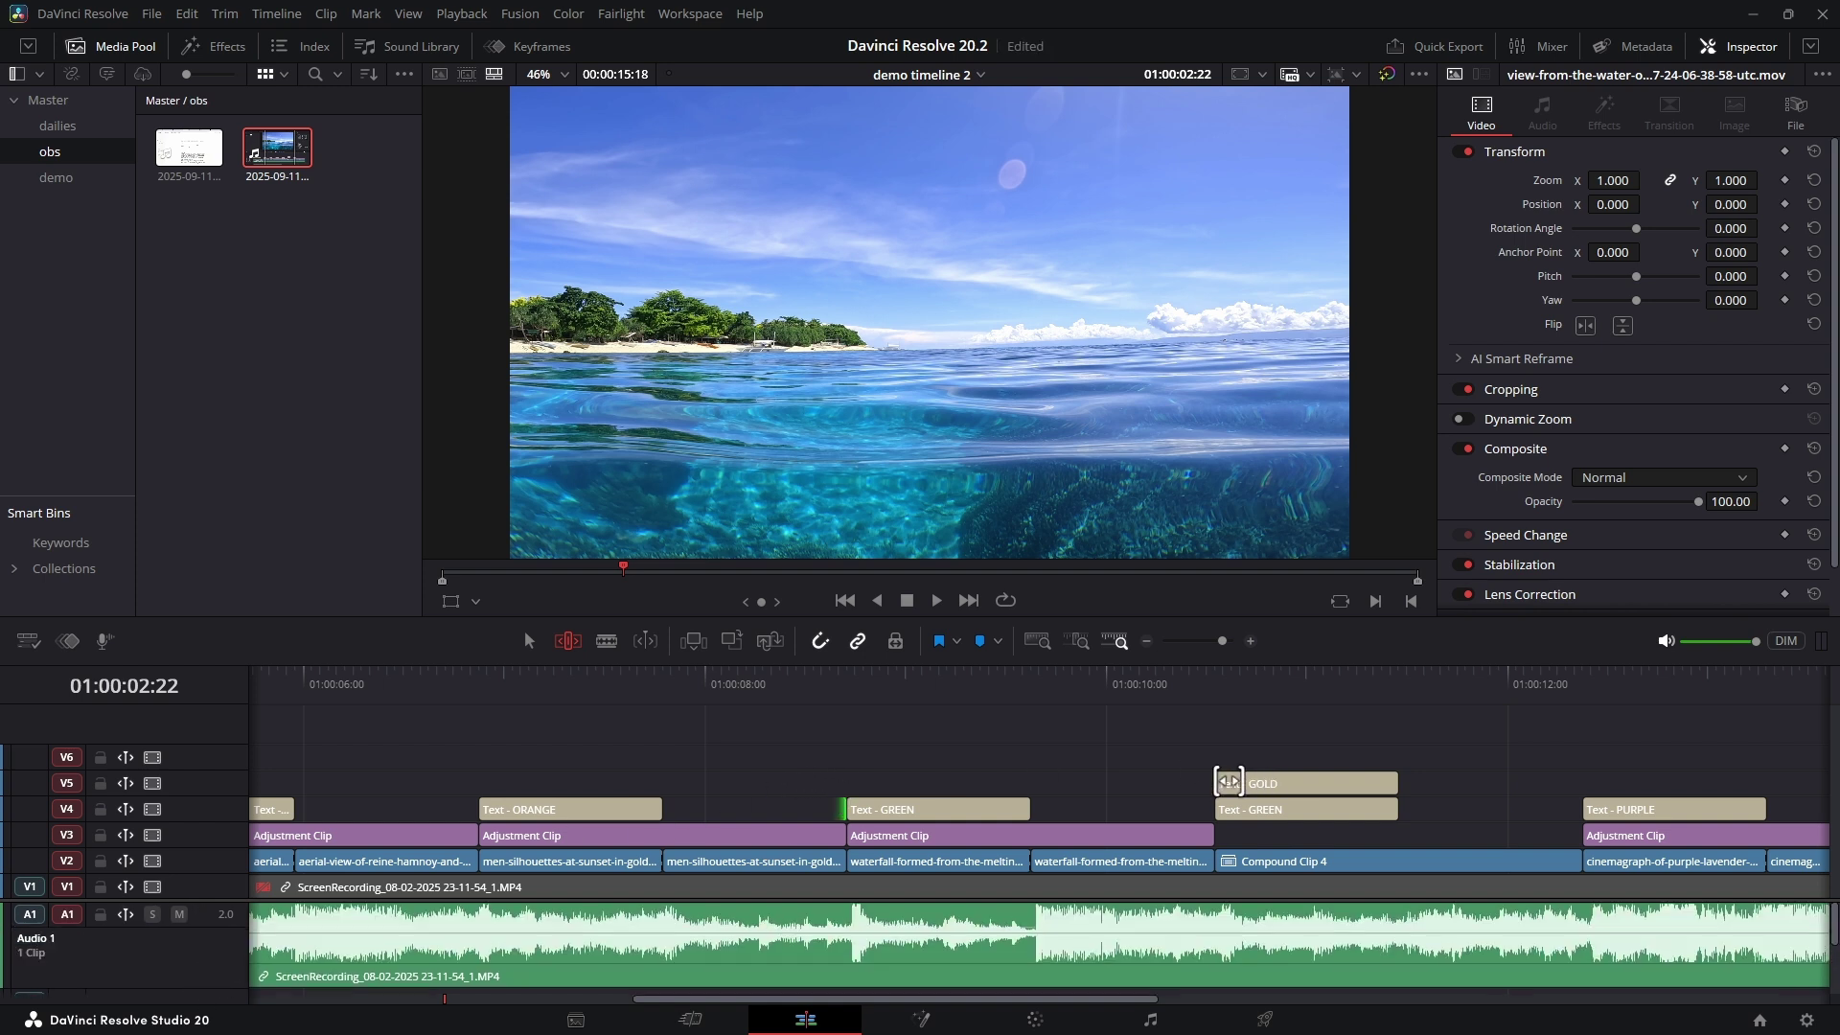
Test leftward ripple trims on Text - GOLD and Text - GREEN, undoing each one.
drag(1198, 778, 1100, 778)
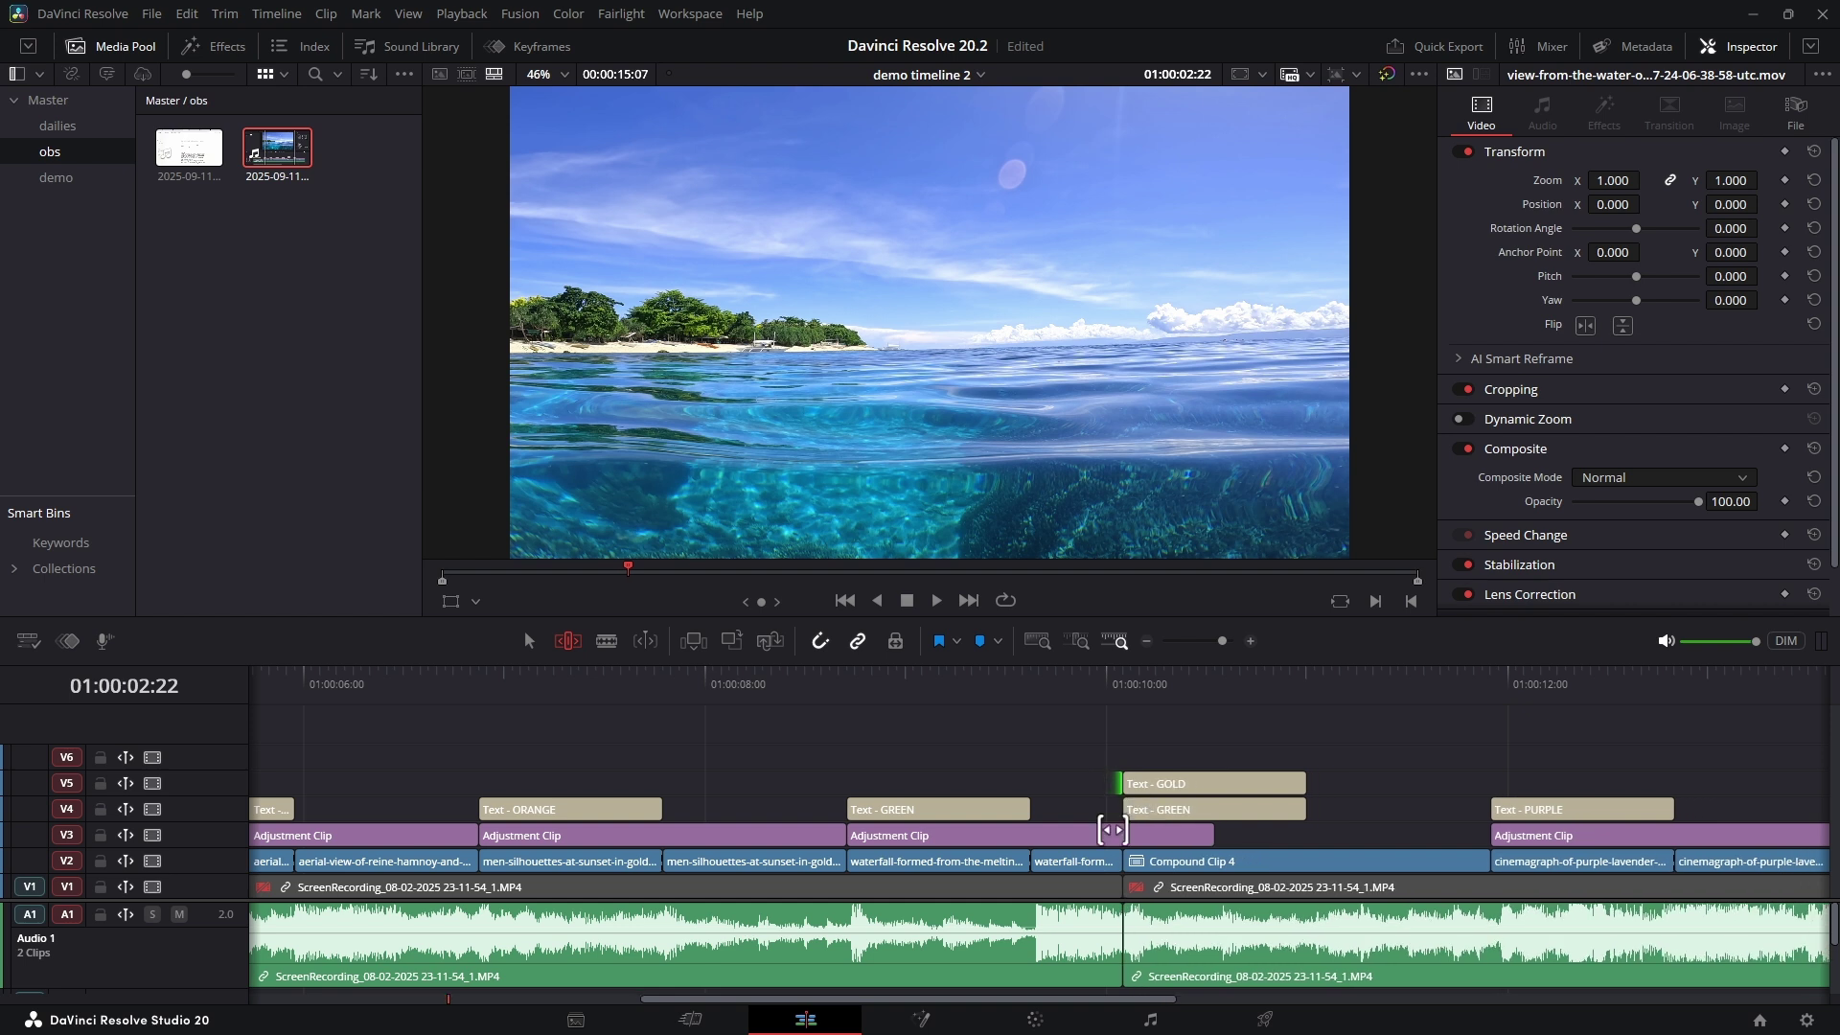
key(ctrl+z)
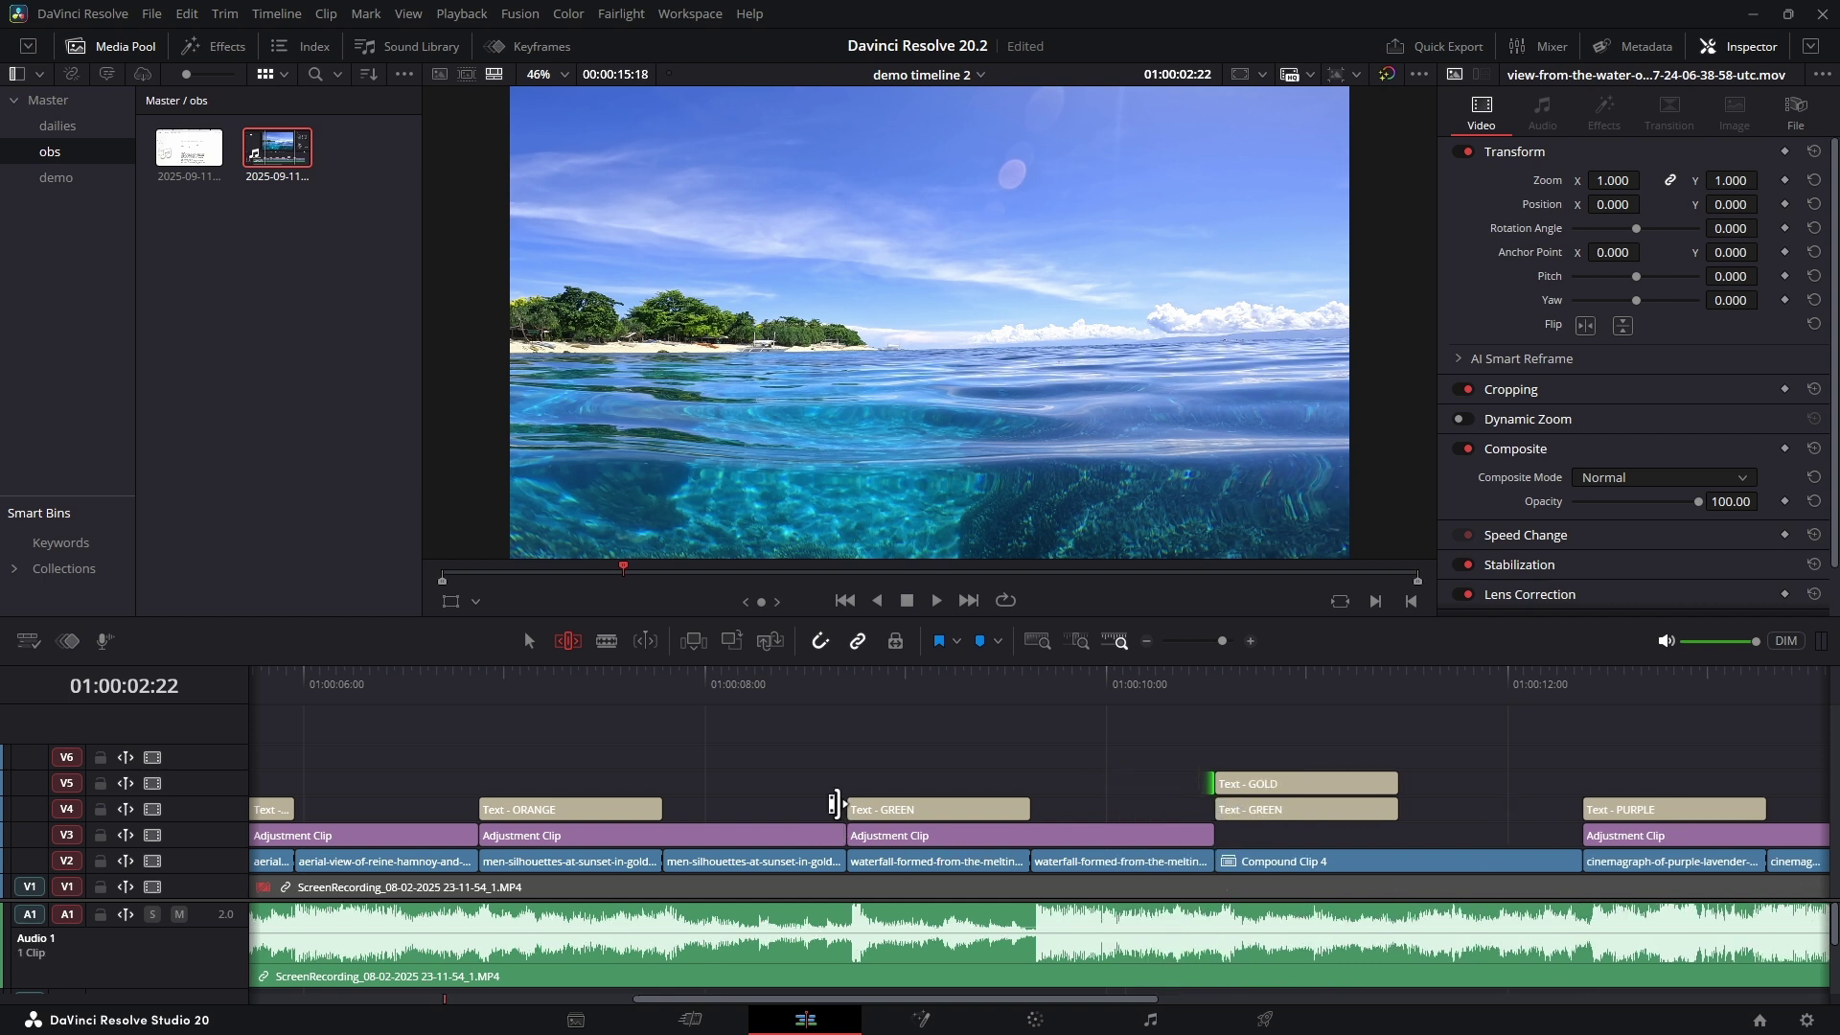
drag(834, 803, 722, 813)
key(ctrl+z)
Return to Selection mode and turn off sync lock on tracks A1 and V1.
key(a)
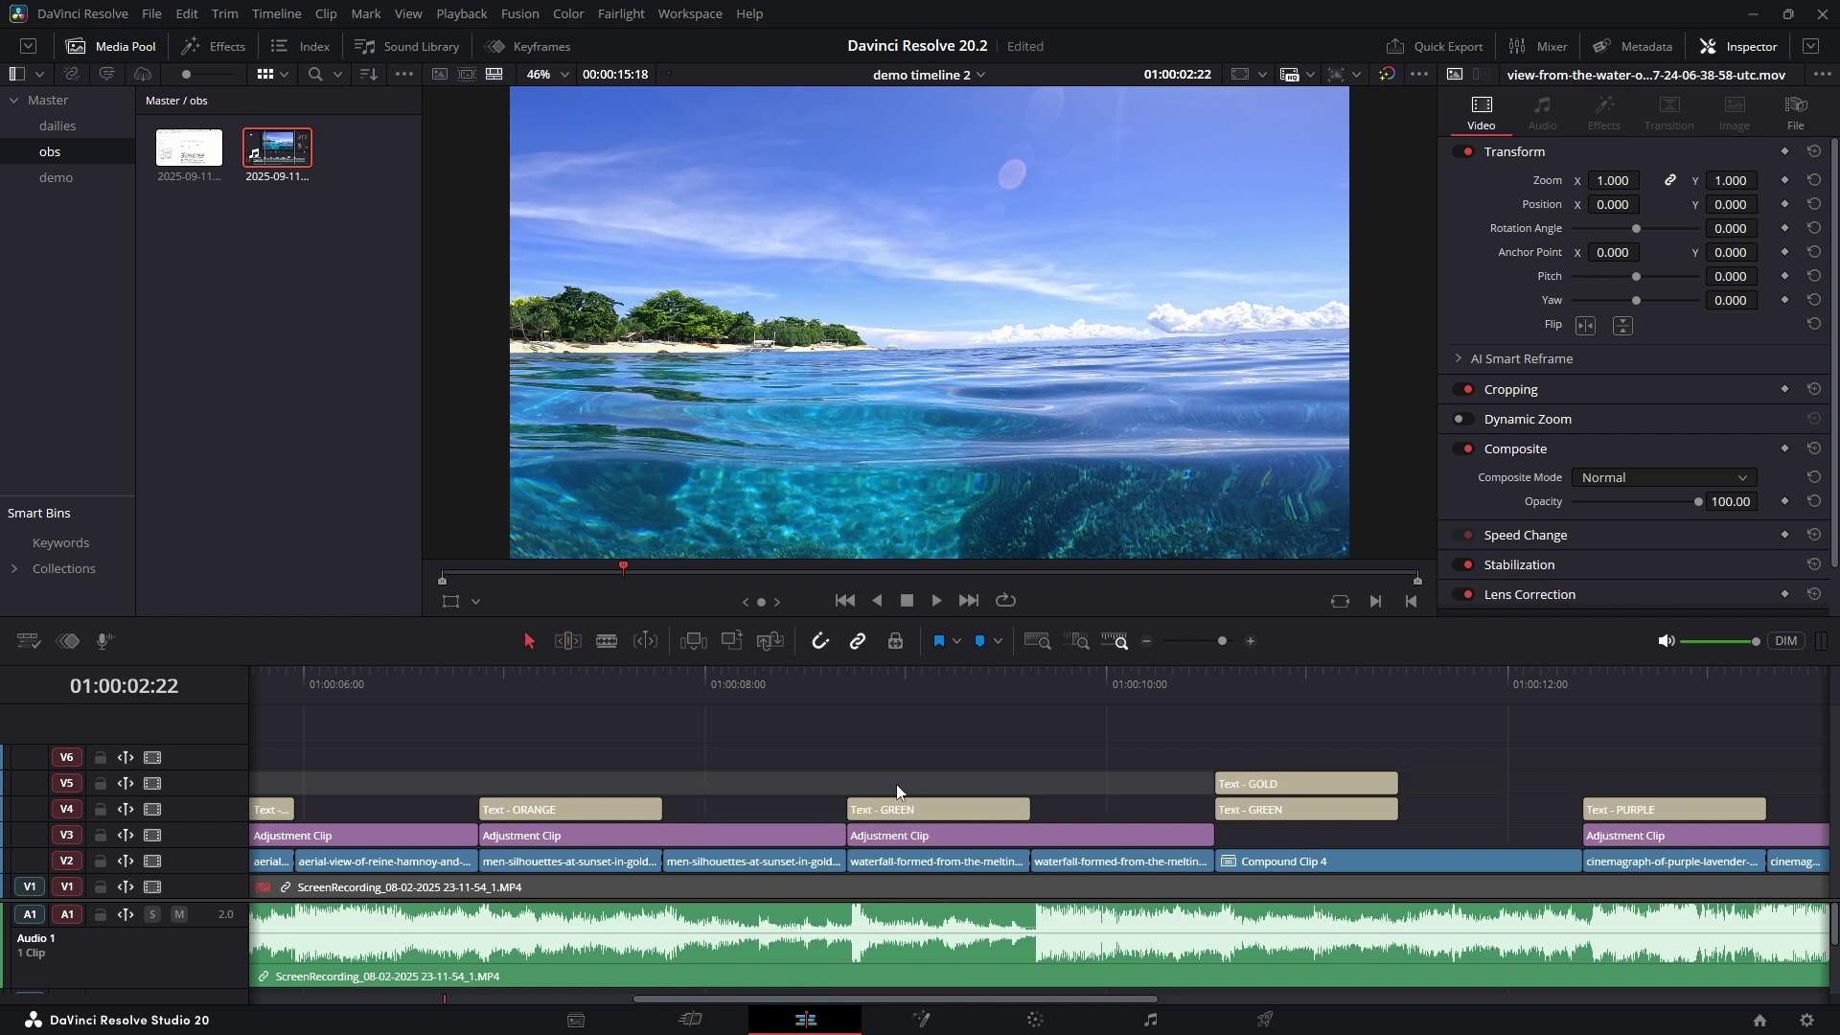
click(123, 915)
click(127, 886)
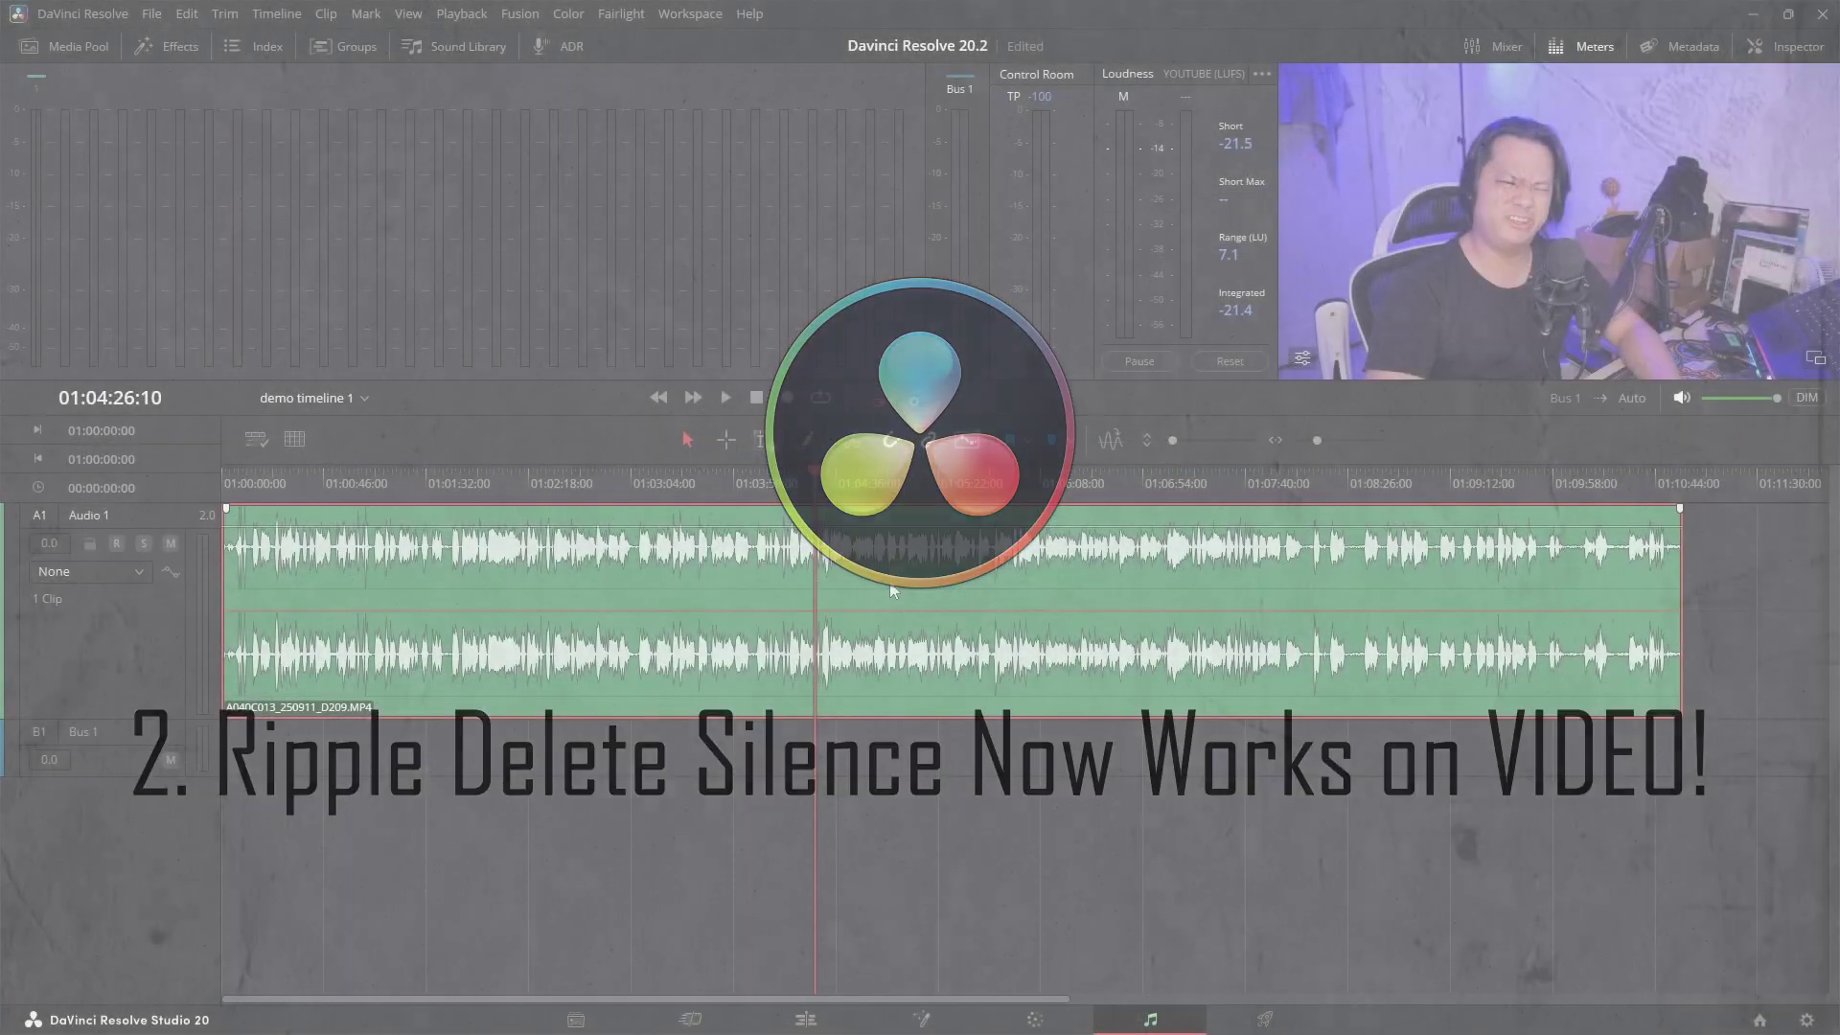
Bring up the context menu of the long audio clip on the Fairlight timeline.
right_click(891, 580)
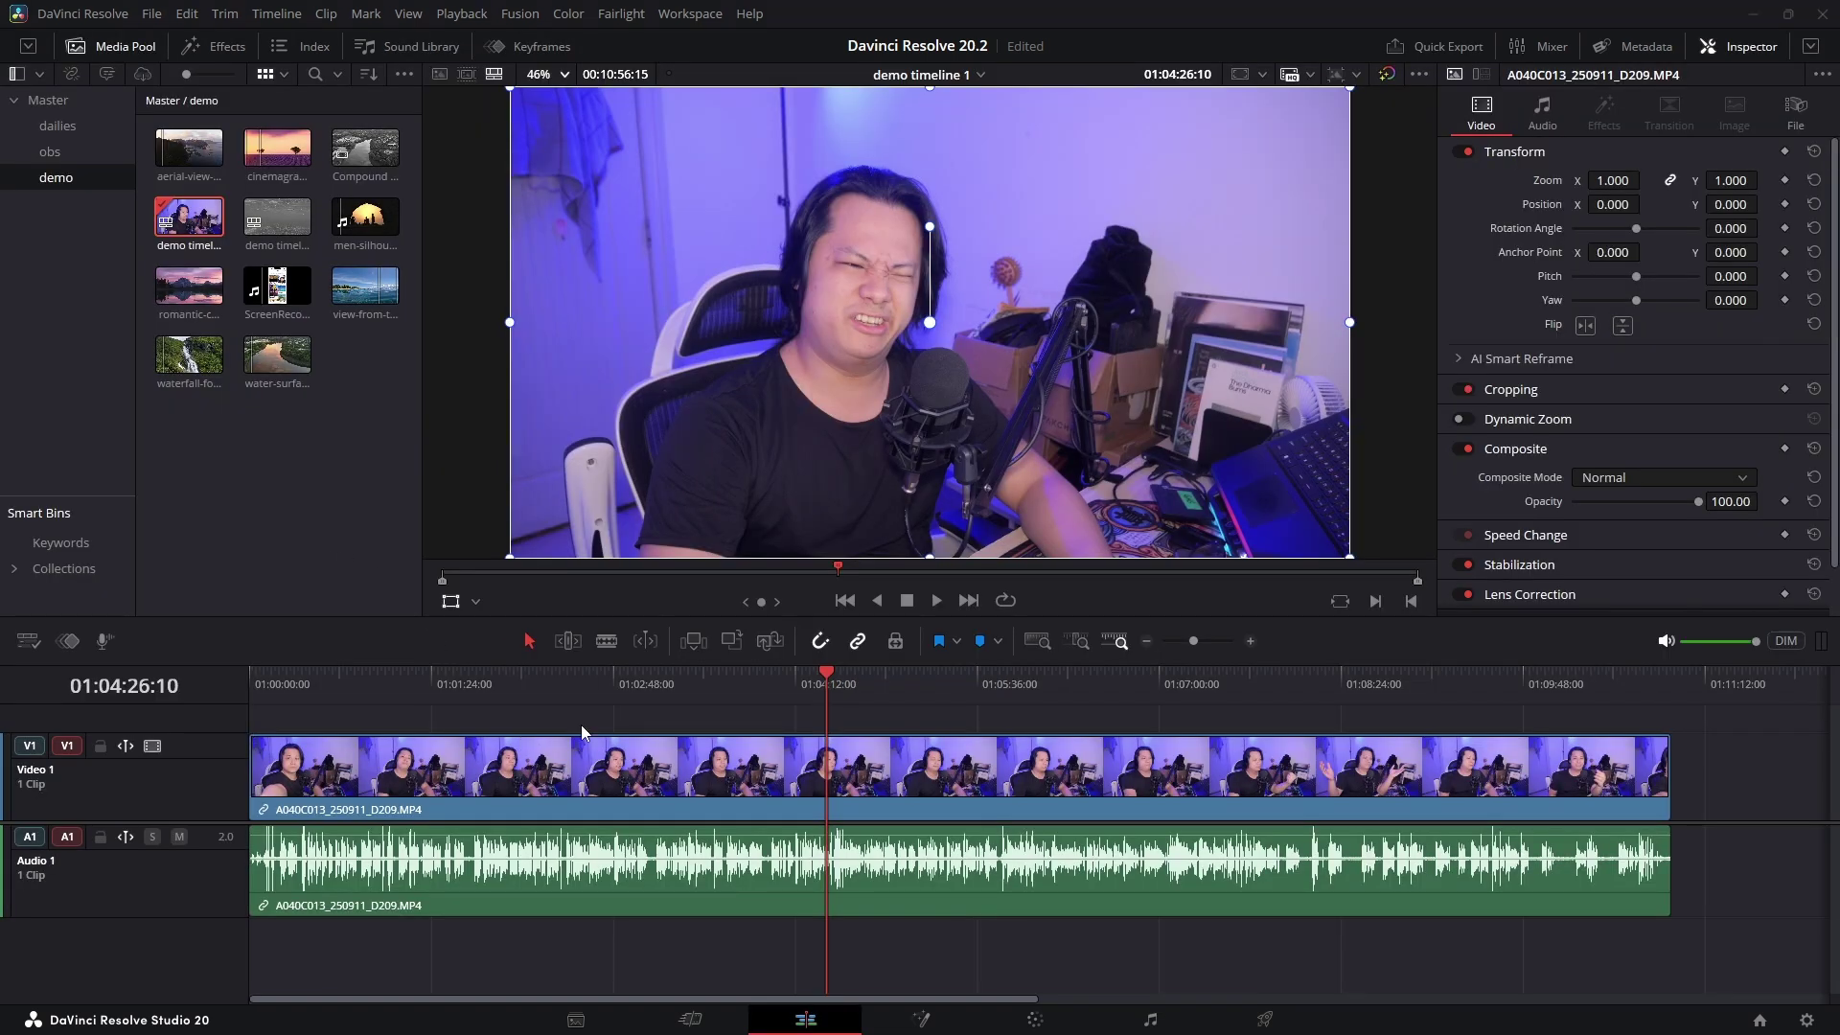
Select the interview clip, park at 01:02:26:00, hide onscreen controls, and open Clip > Audio Operations.
click(618, 688)
click(500, 781)
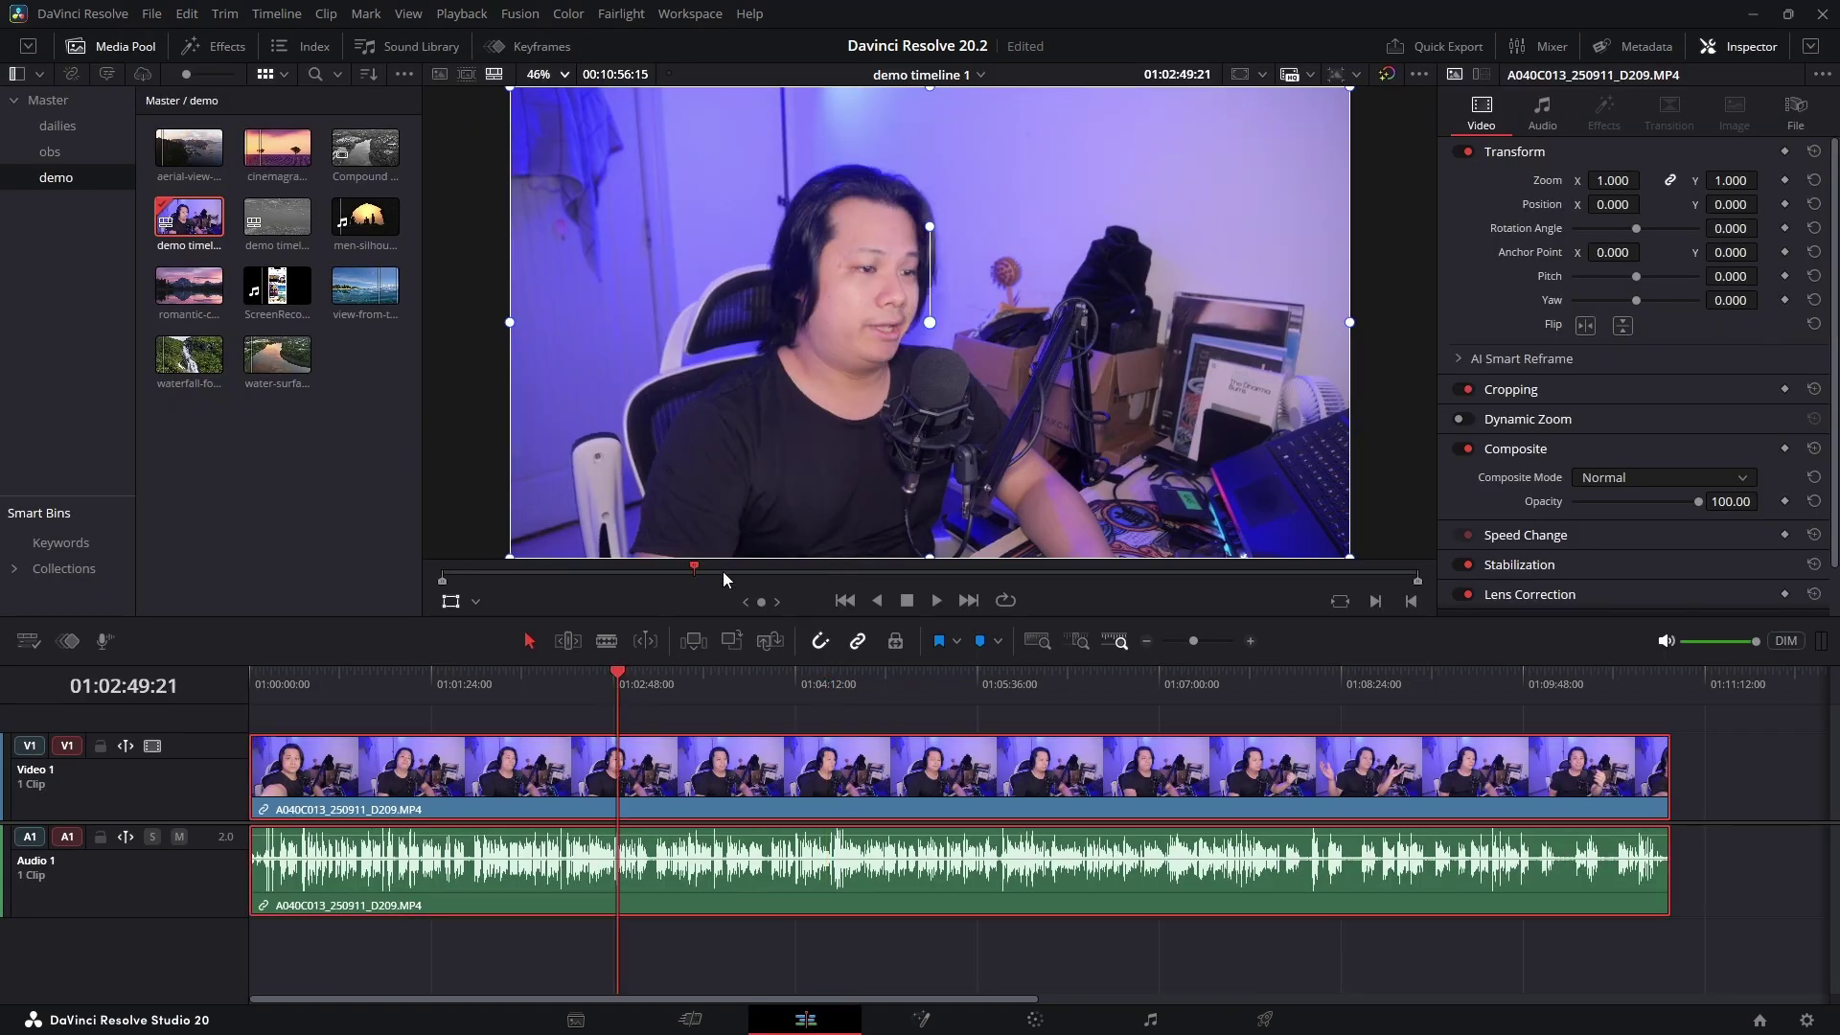
mouse_move(628, 686)
mouse_down()
mouse_move(548, 686)
mouse_move(598, 686)
mouse_up()
click(450, 601)
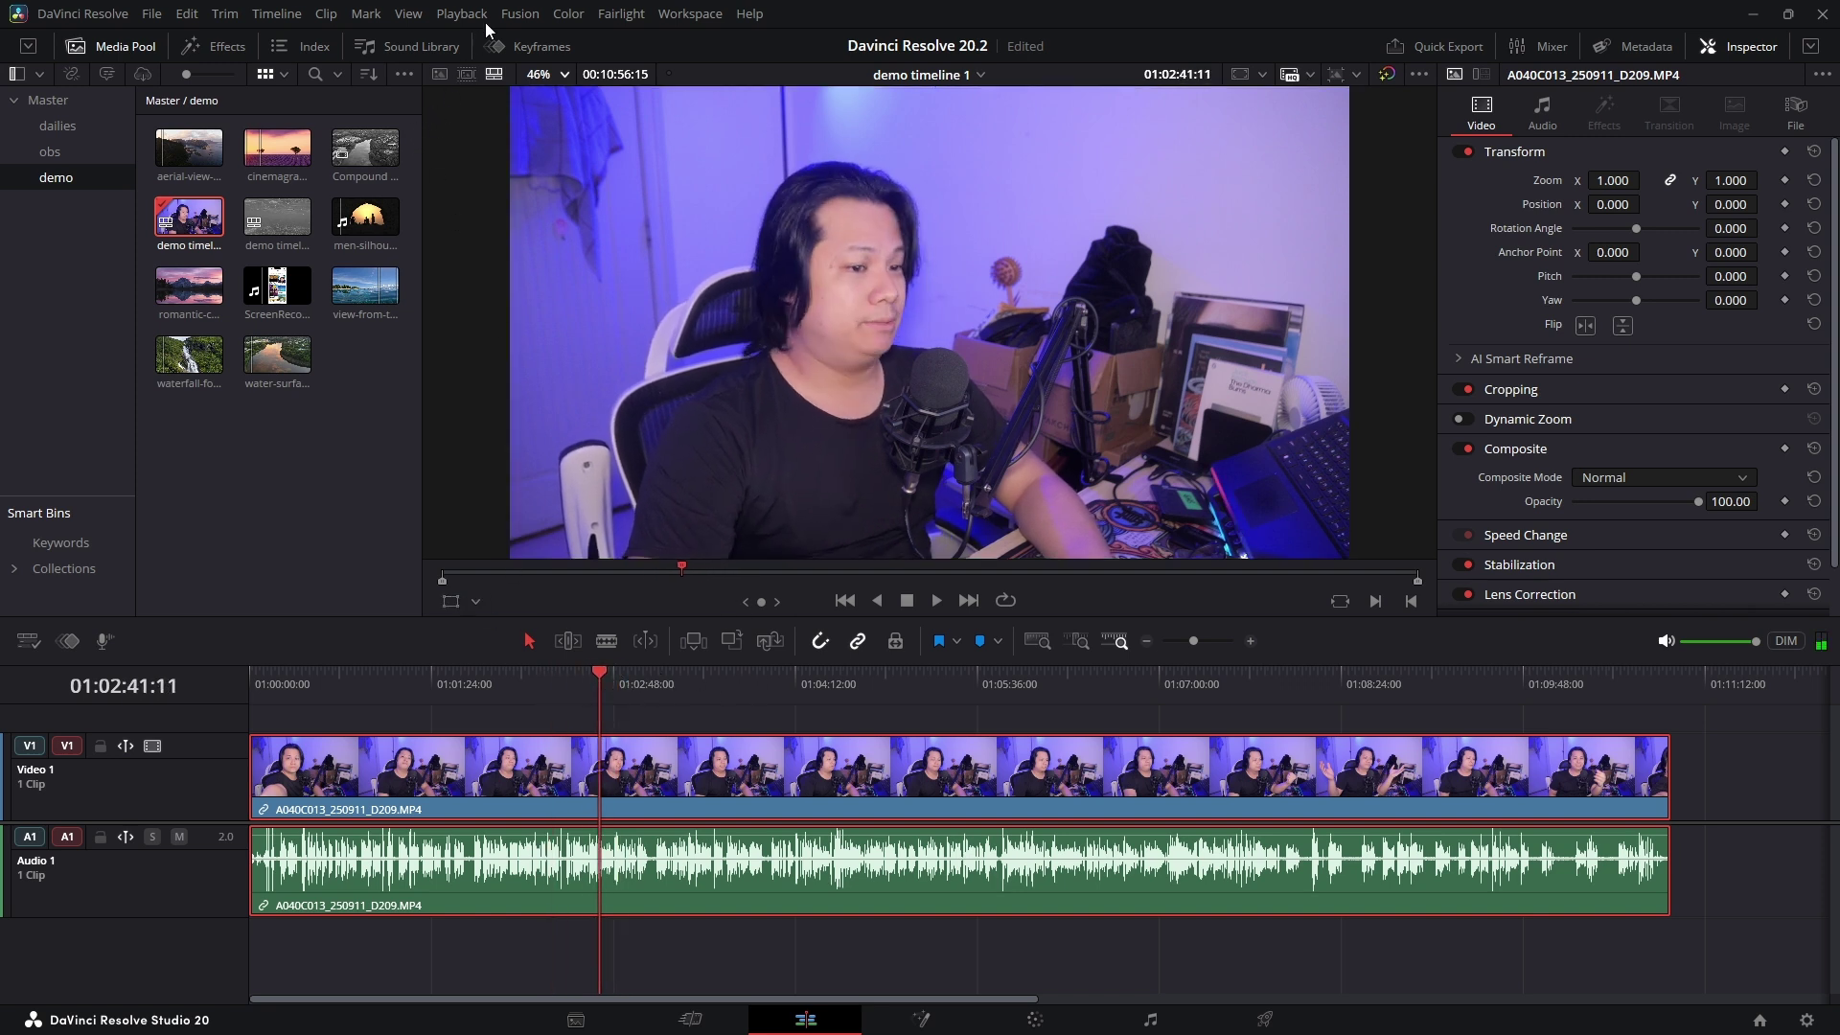
click(318, 18)
mouse_move(571, 339)
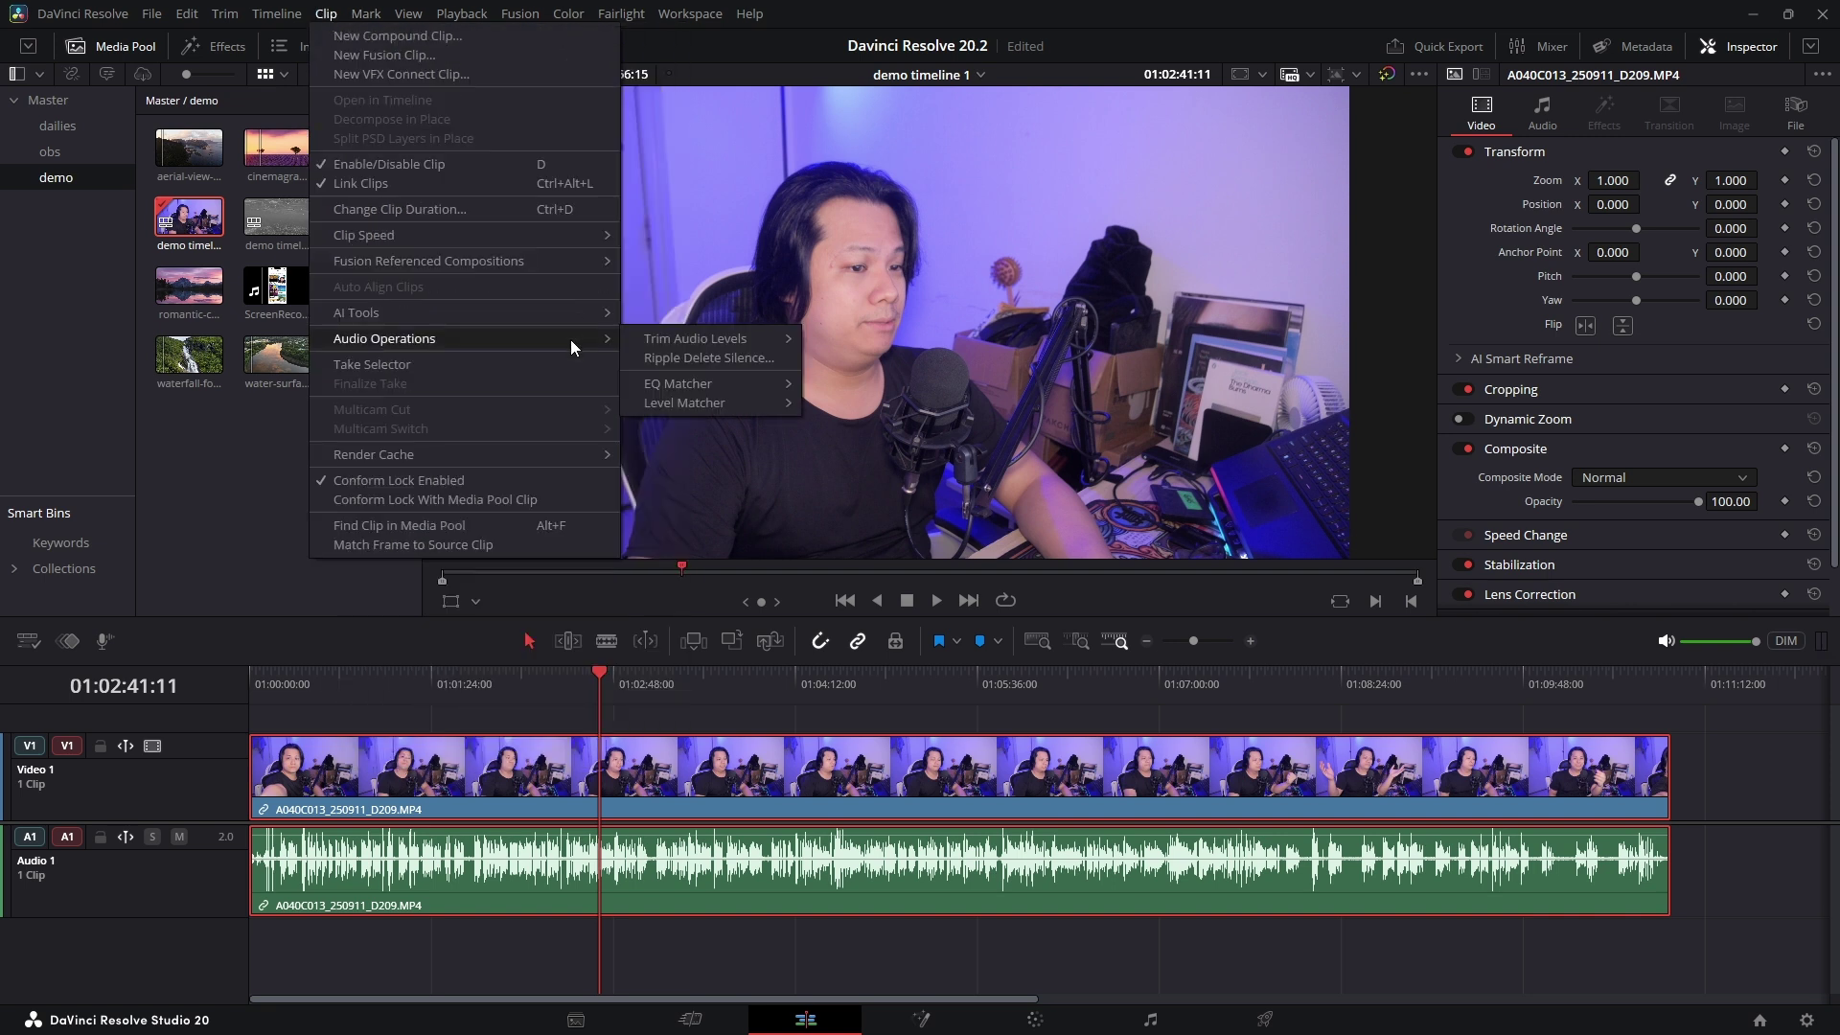
Run Ripple Delete Silence with the threshold set to -23.9 dB and remove the silences.
click(742, 358)
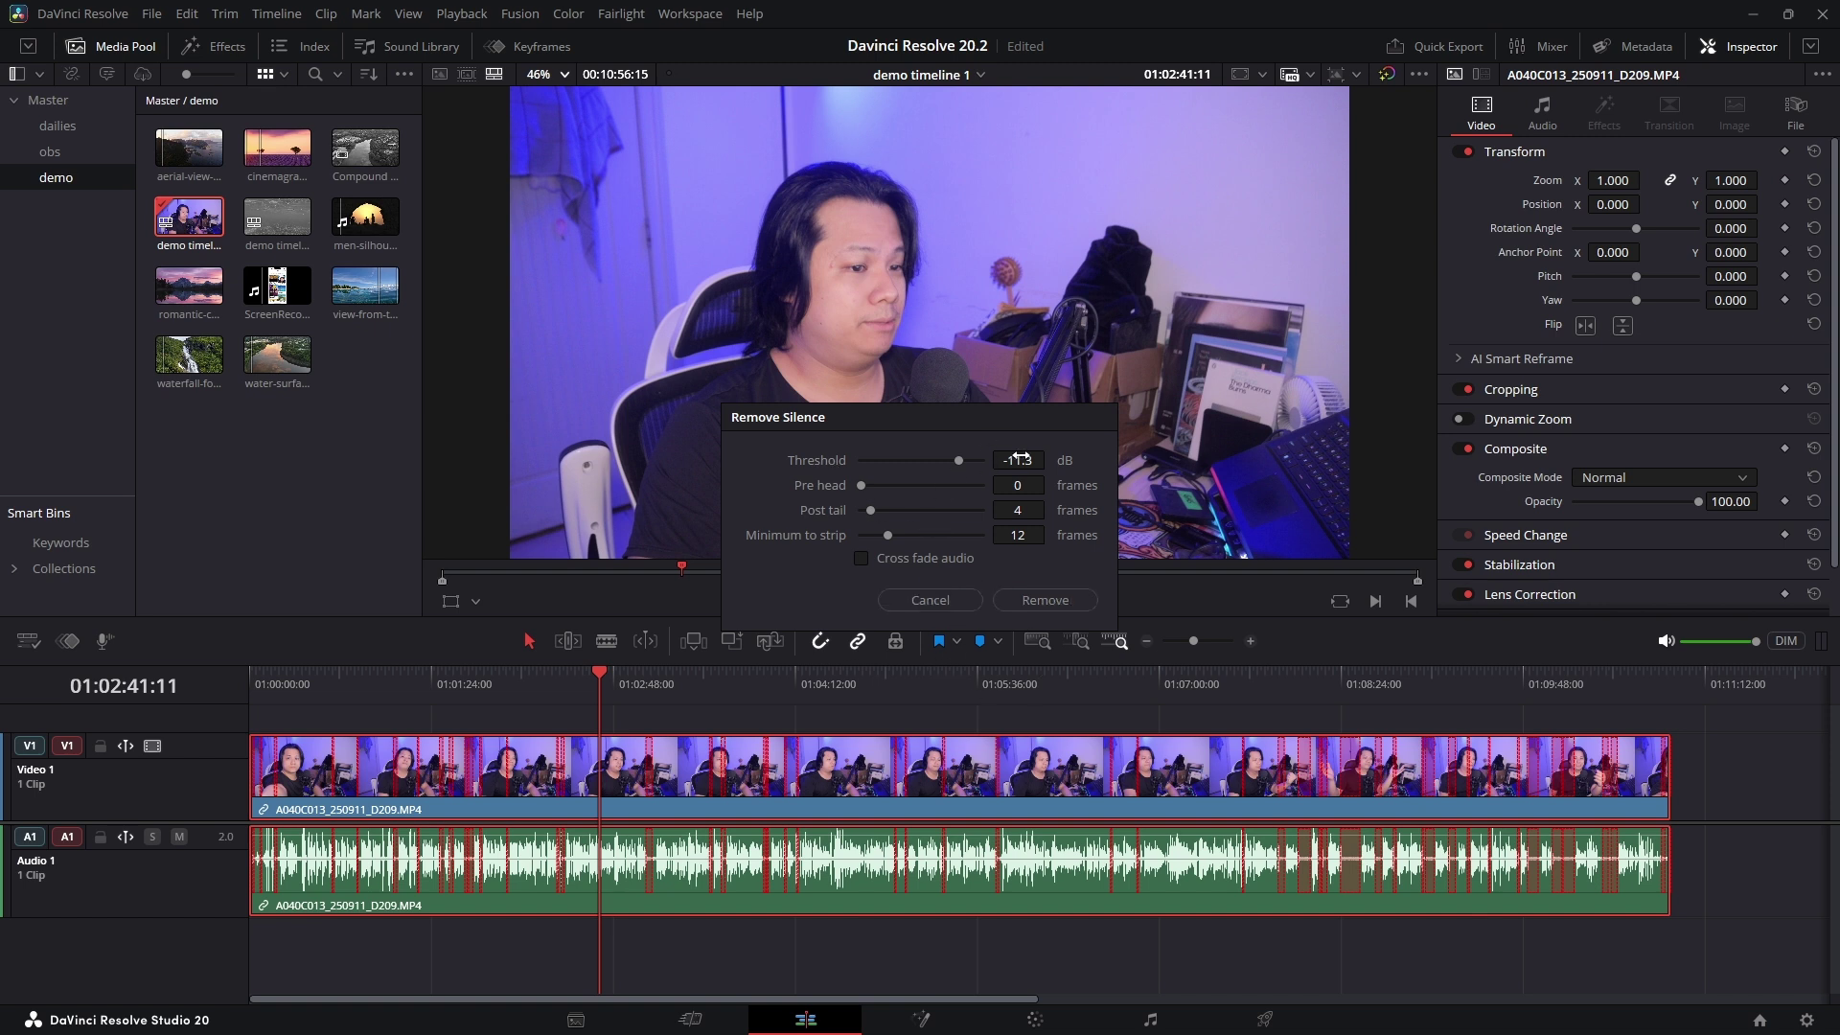
scroll(1050, 460, up, 1)
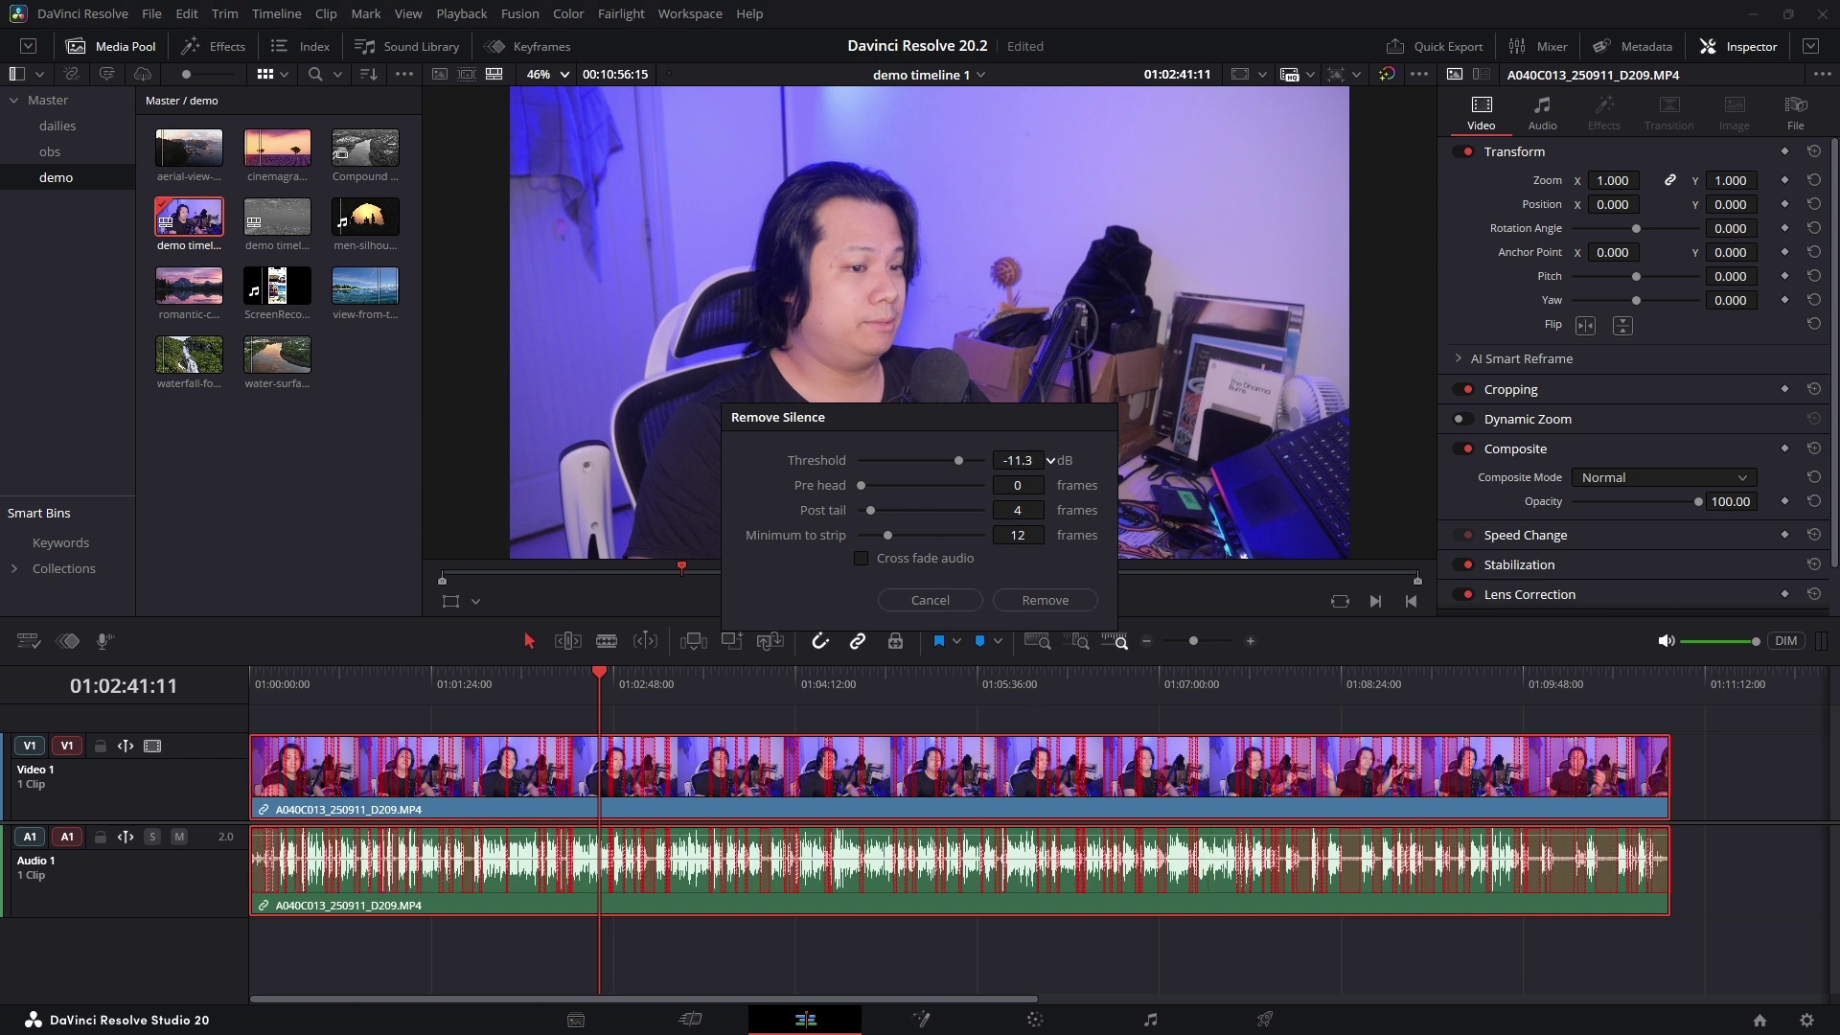
scroll(1050, 459, down, 10)
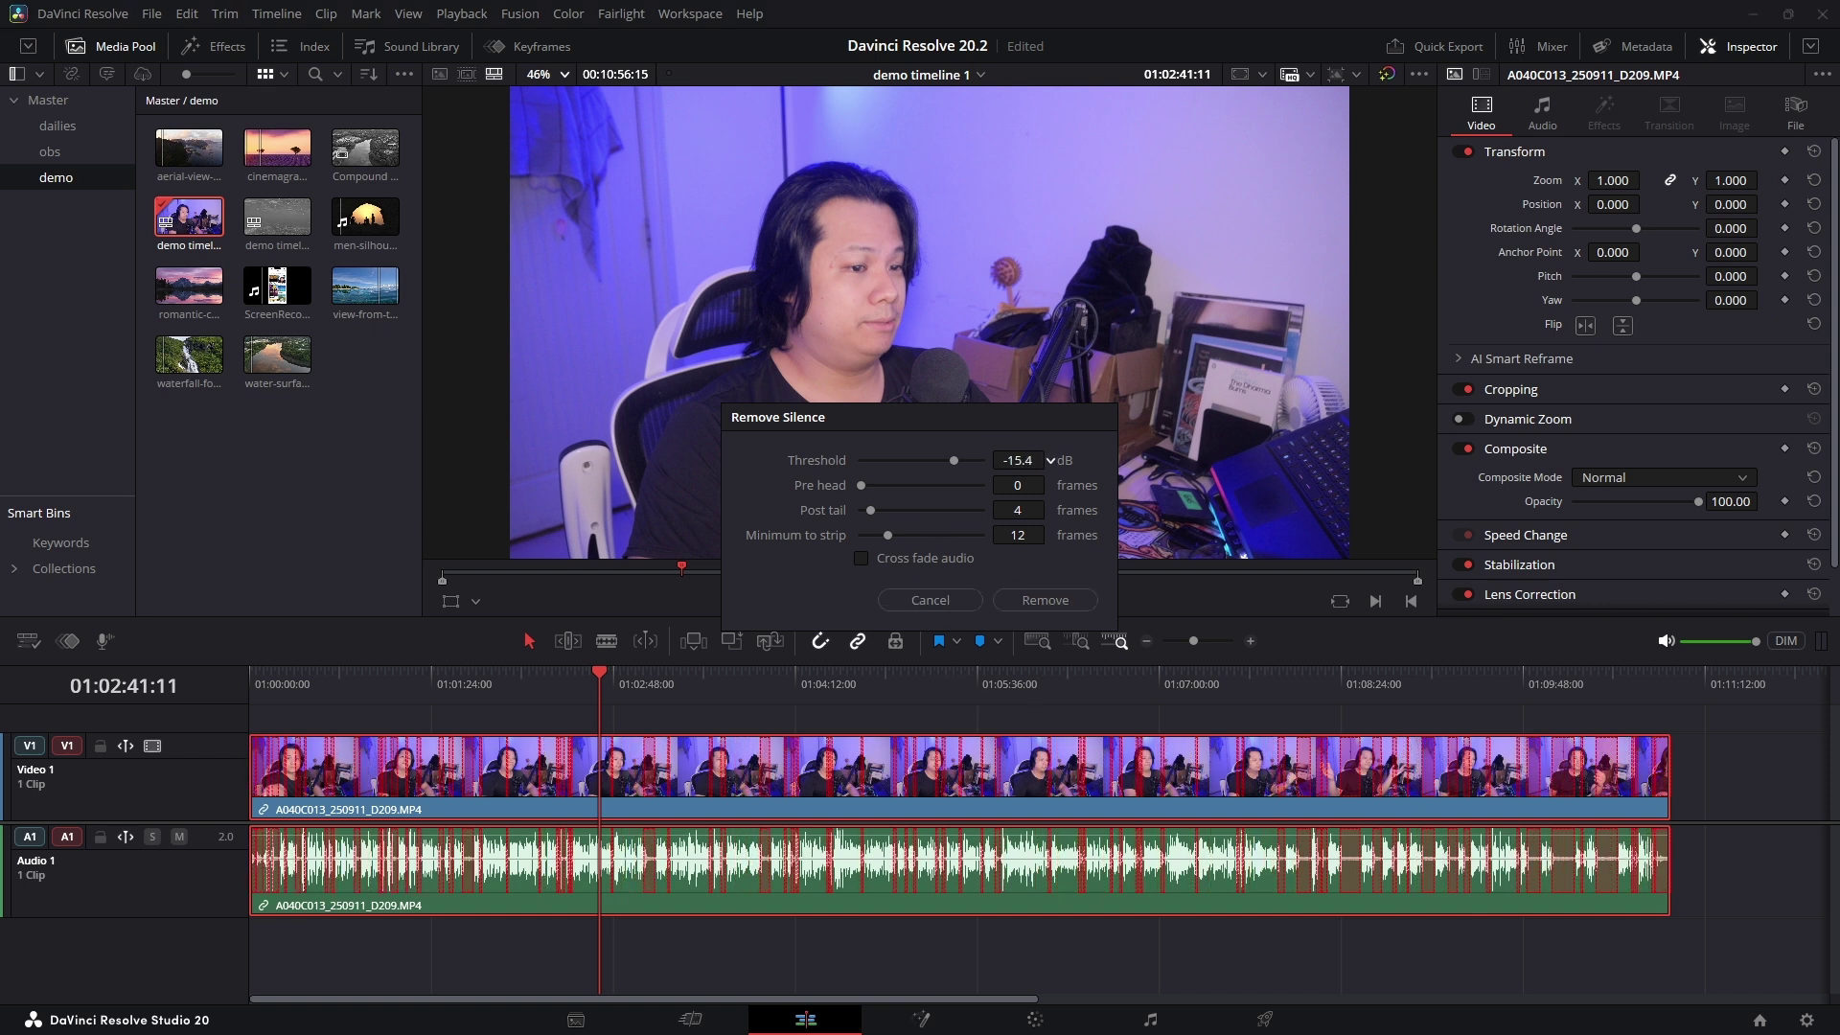
scroll(1050, 460, down, 7)
scroll(1050, 459, up, 3)
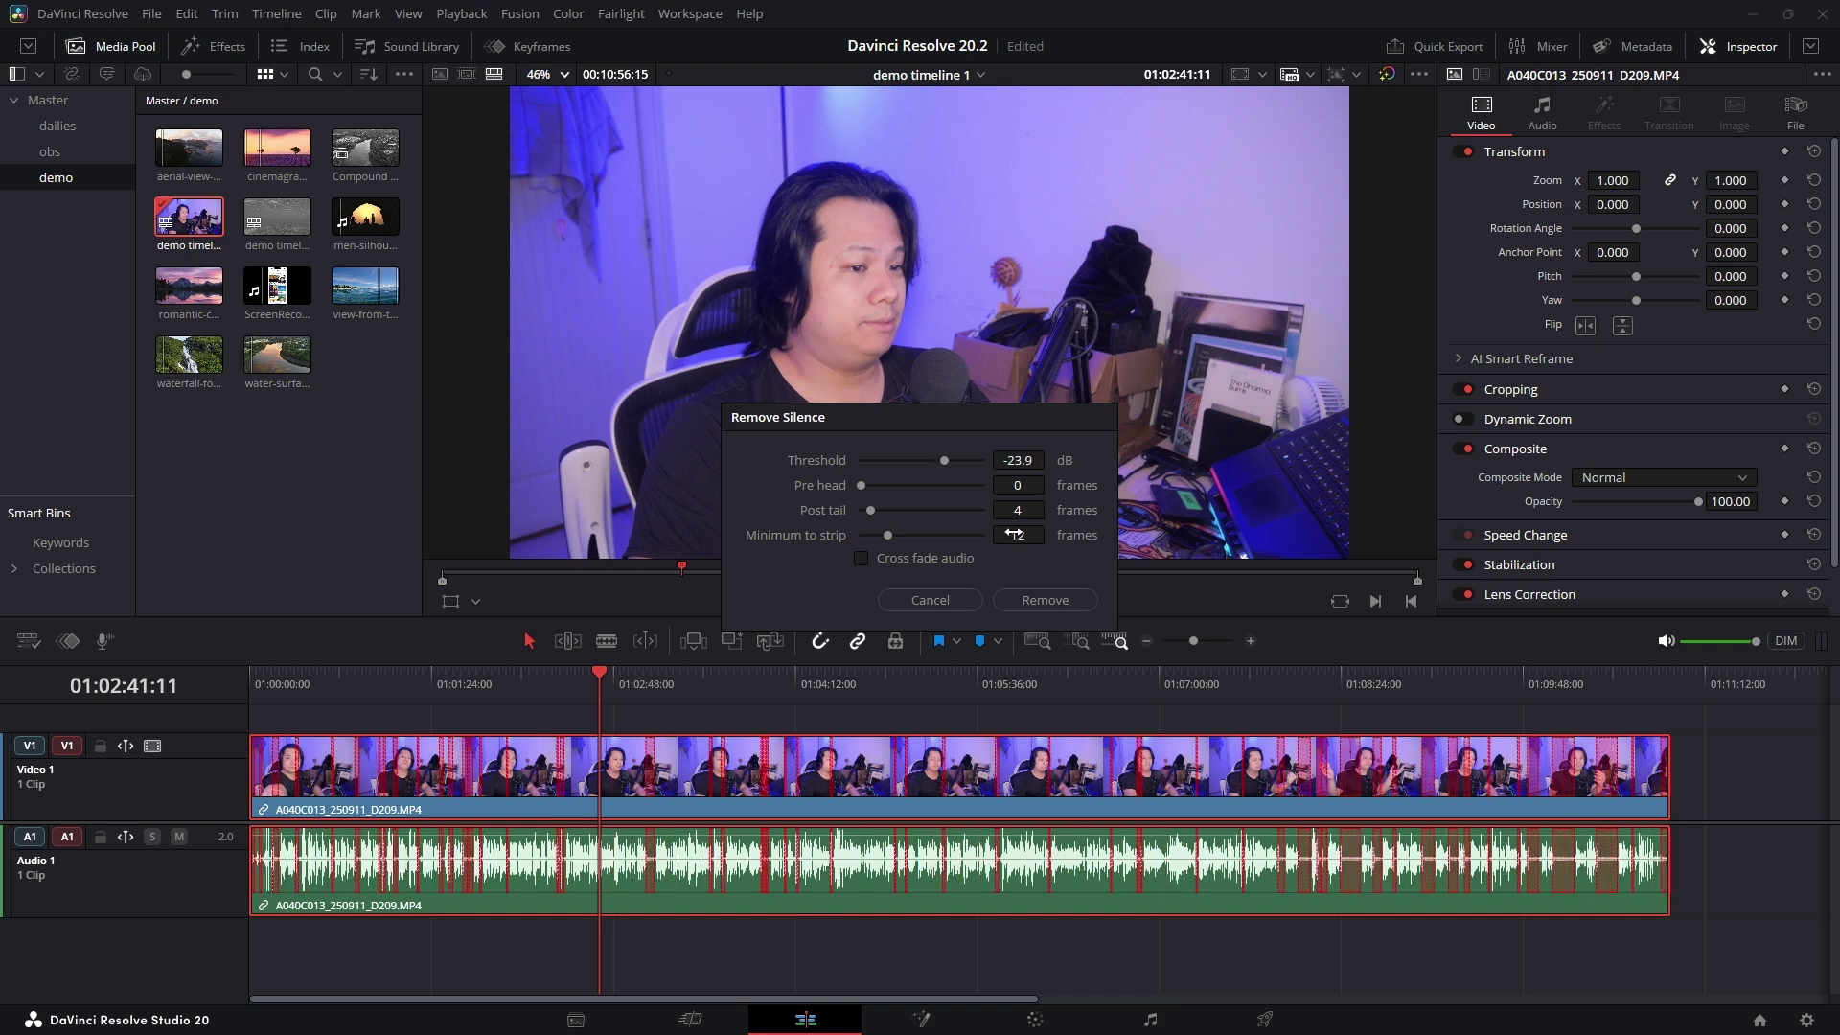
click(1032, 684)
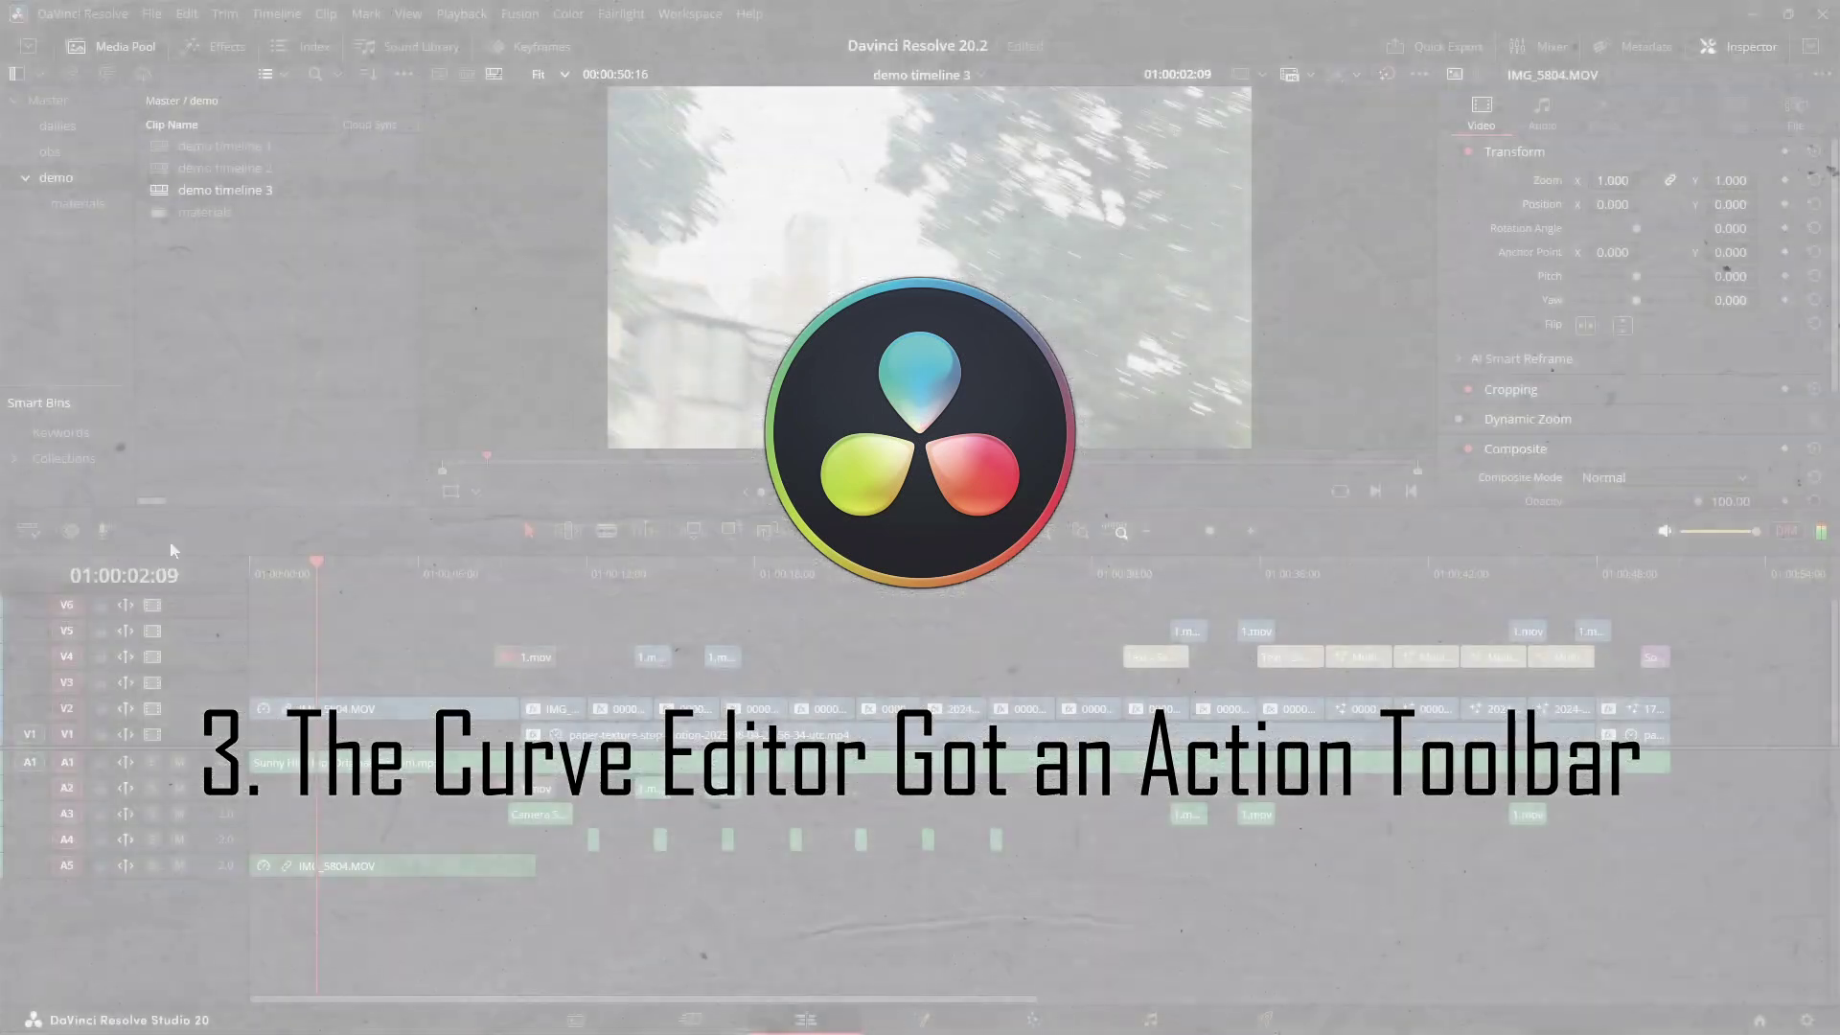
Show the Keyframe Editor under demo timeline 3 and enlarge it to reveal the Speed rows.
click(67, 530)
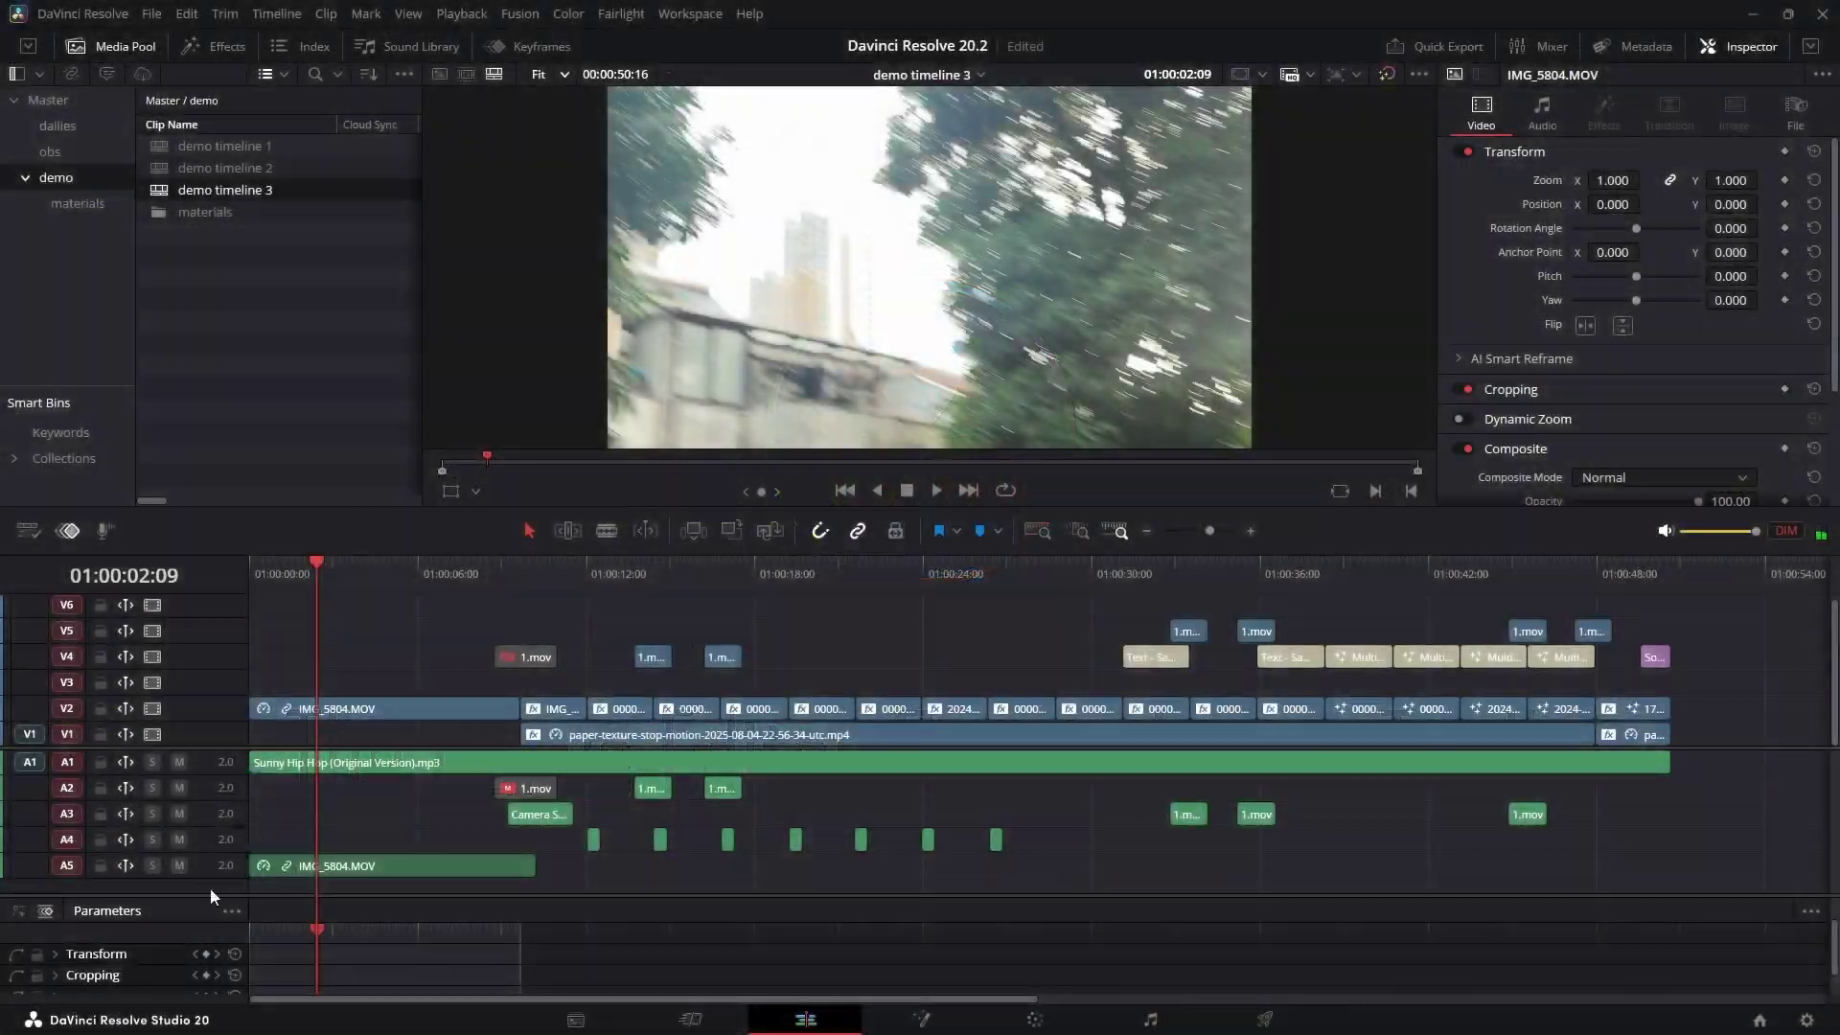
drag(208, 893, 267, 700)
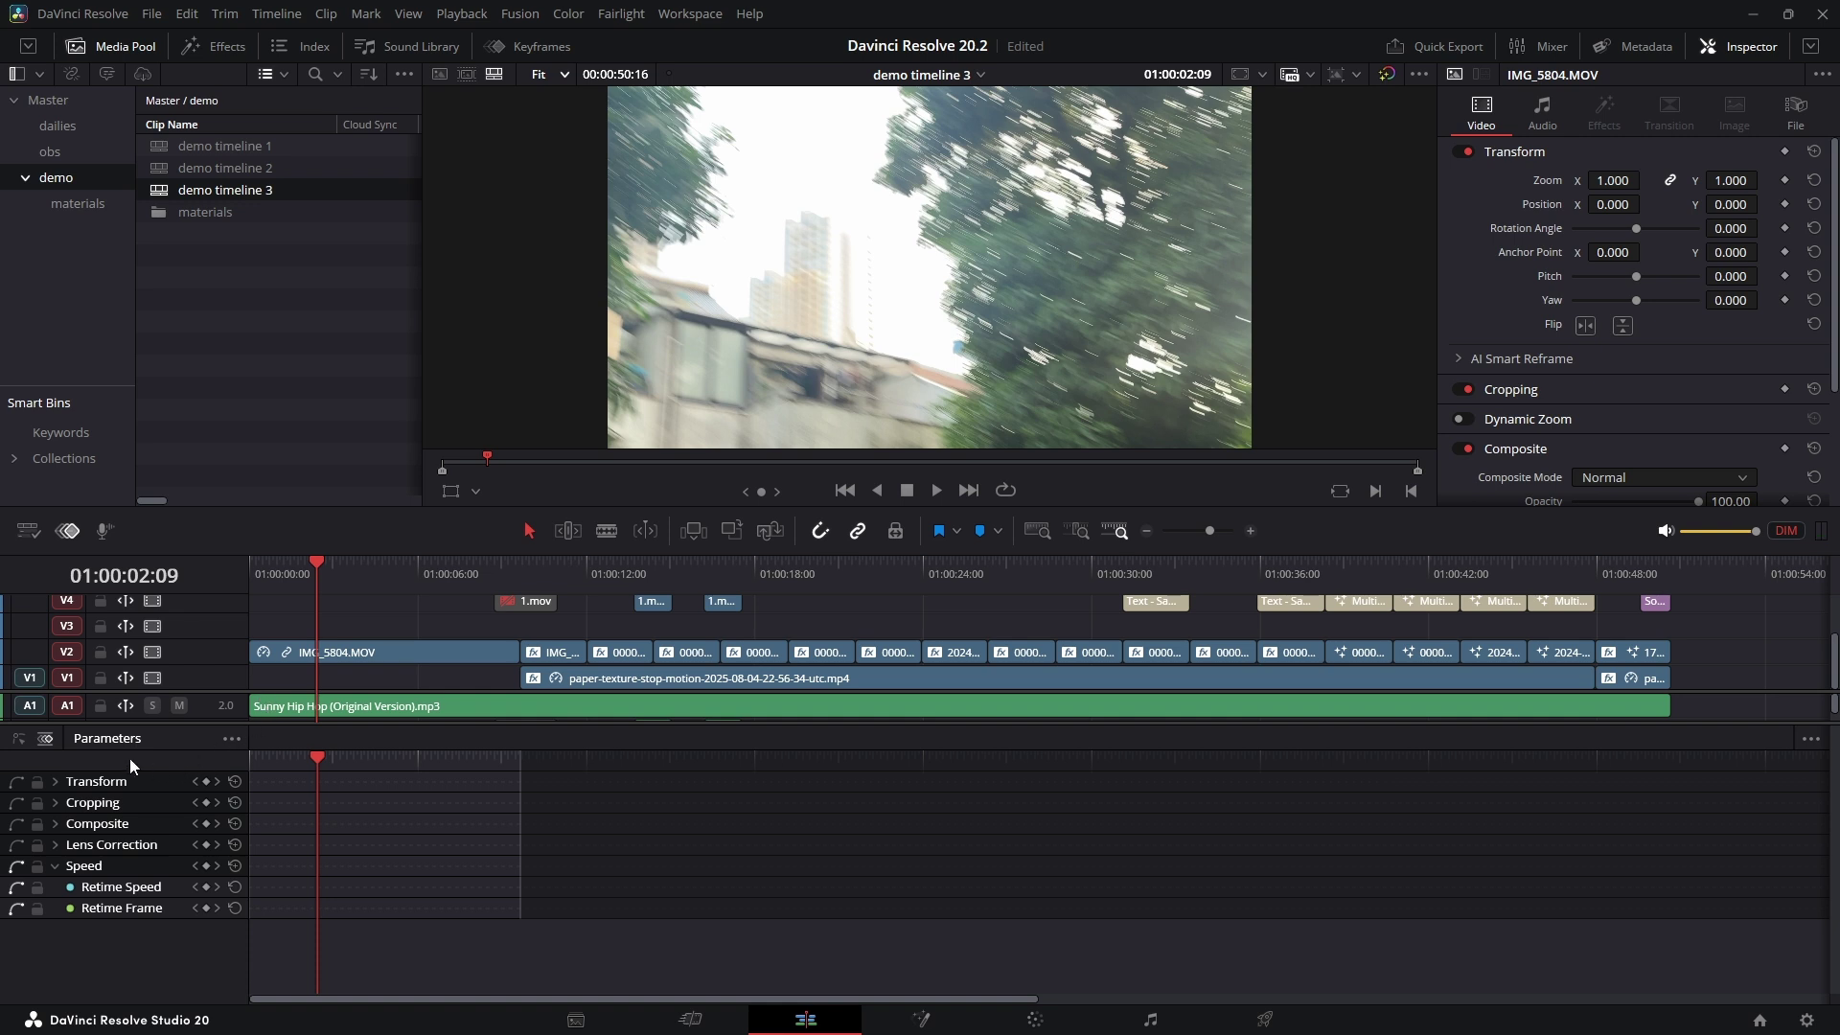
Display IMG_5804.MOV's Speed keyframes as curves and park the playhead at 01:00:12:06.
click(18, 738)
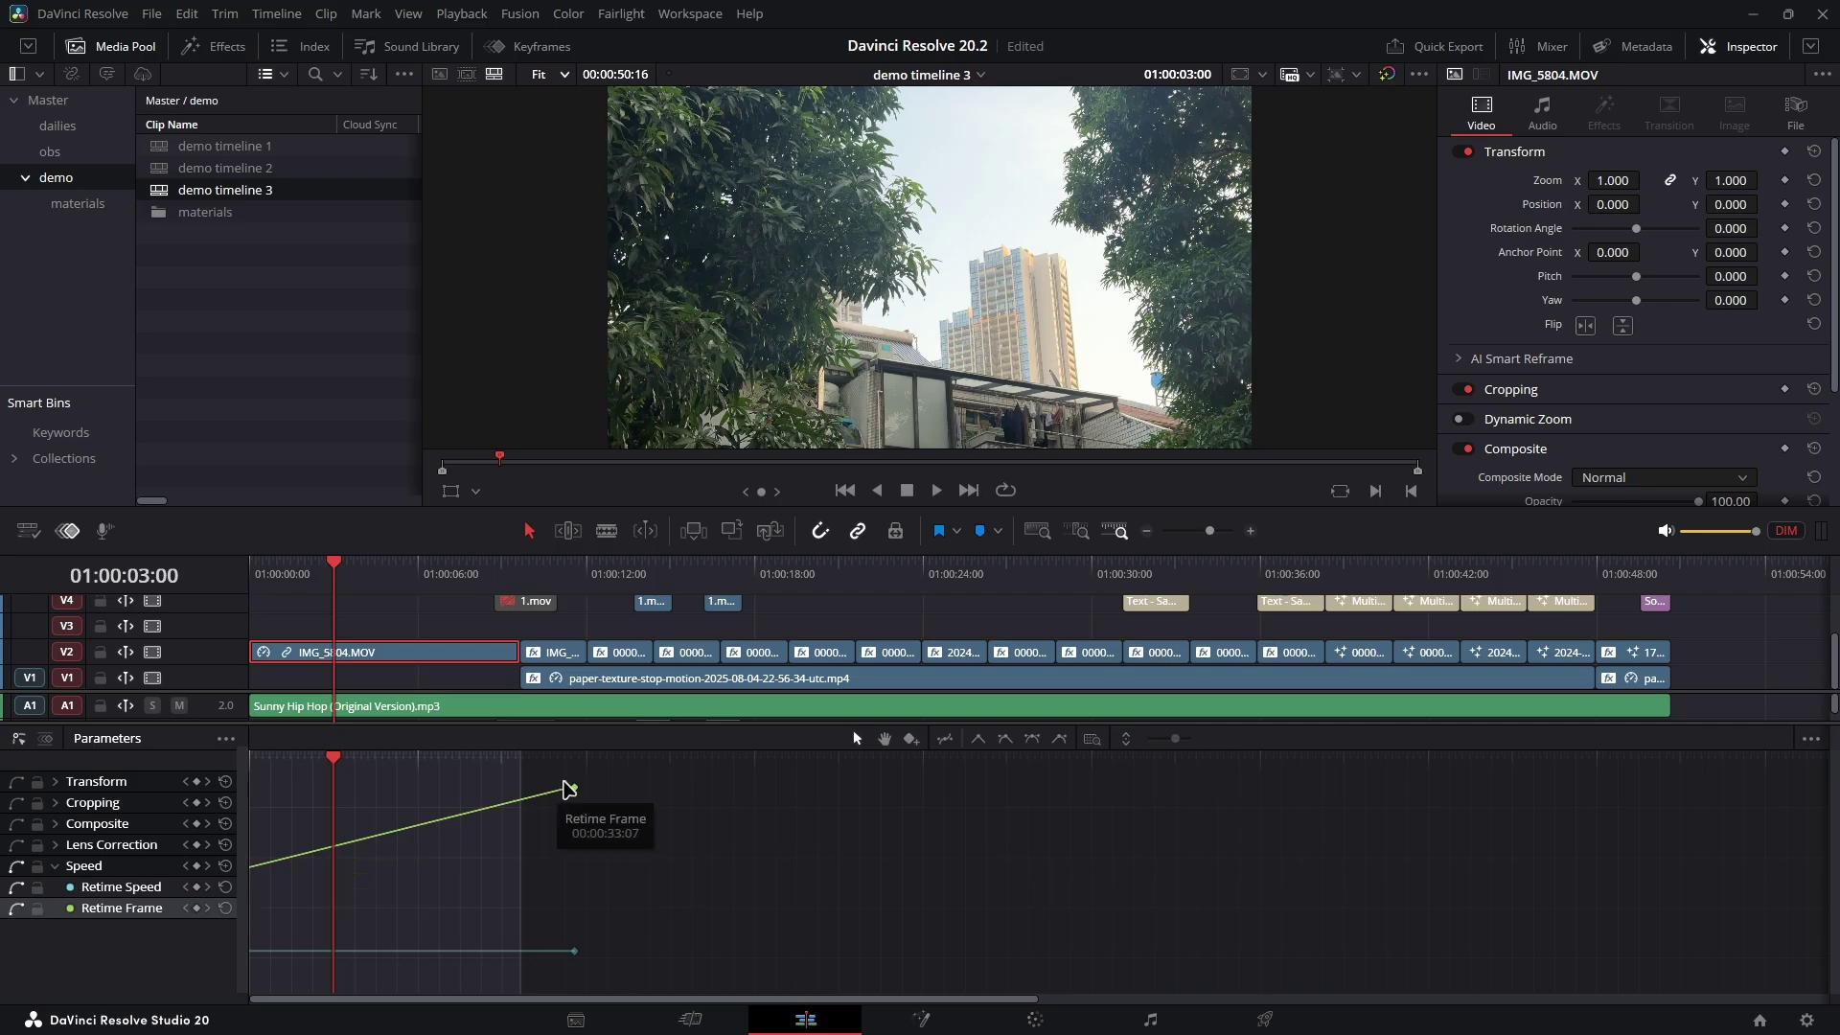
drag(568, 789, 397, 862)
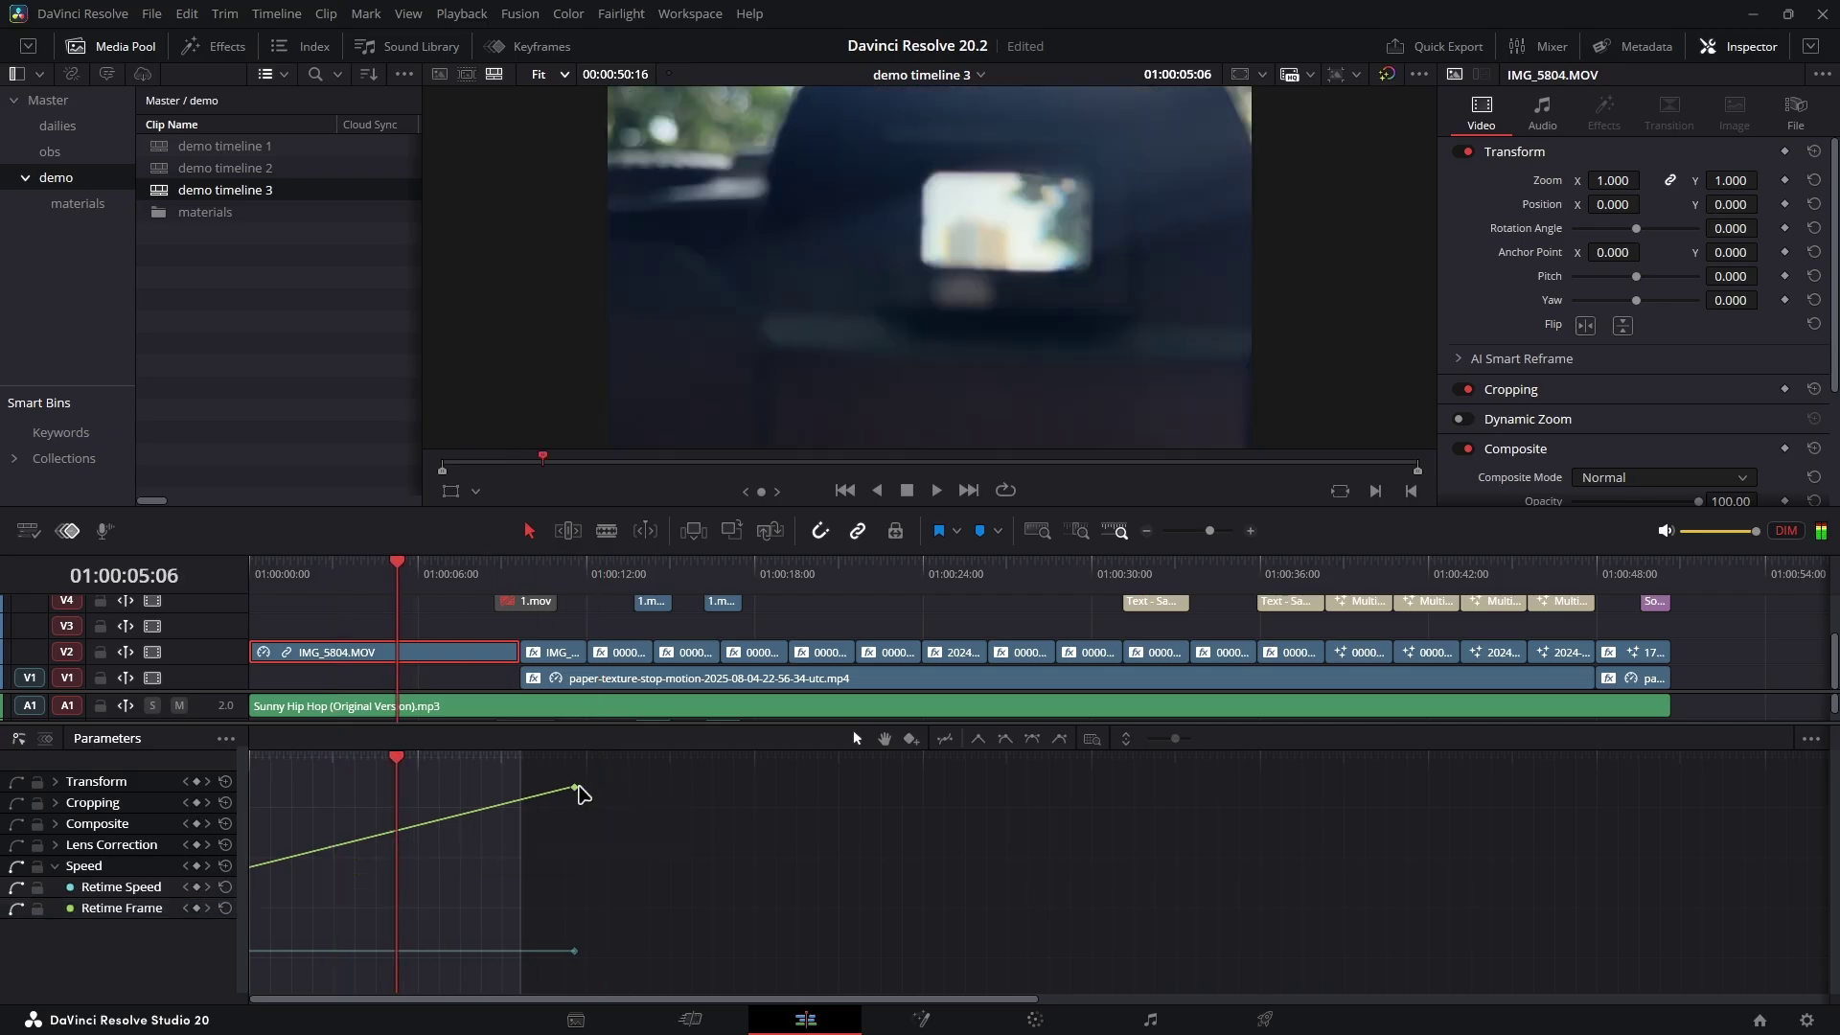
click(593, 789)
Marquee-select the Retime Frame keyframes and toggle the Retime Speed curve off and back on.
drag(610, 783, 241, 949)
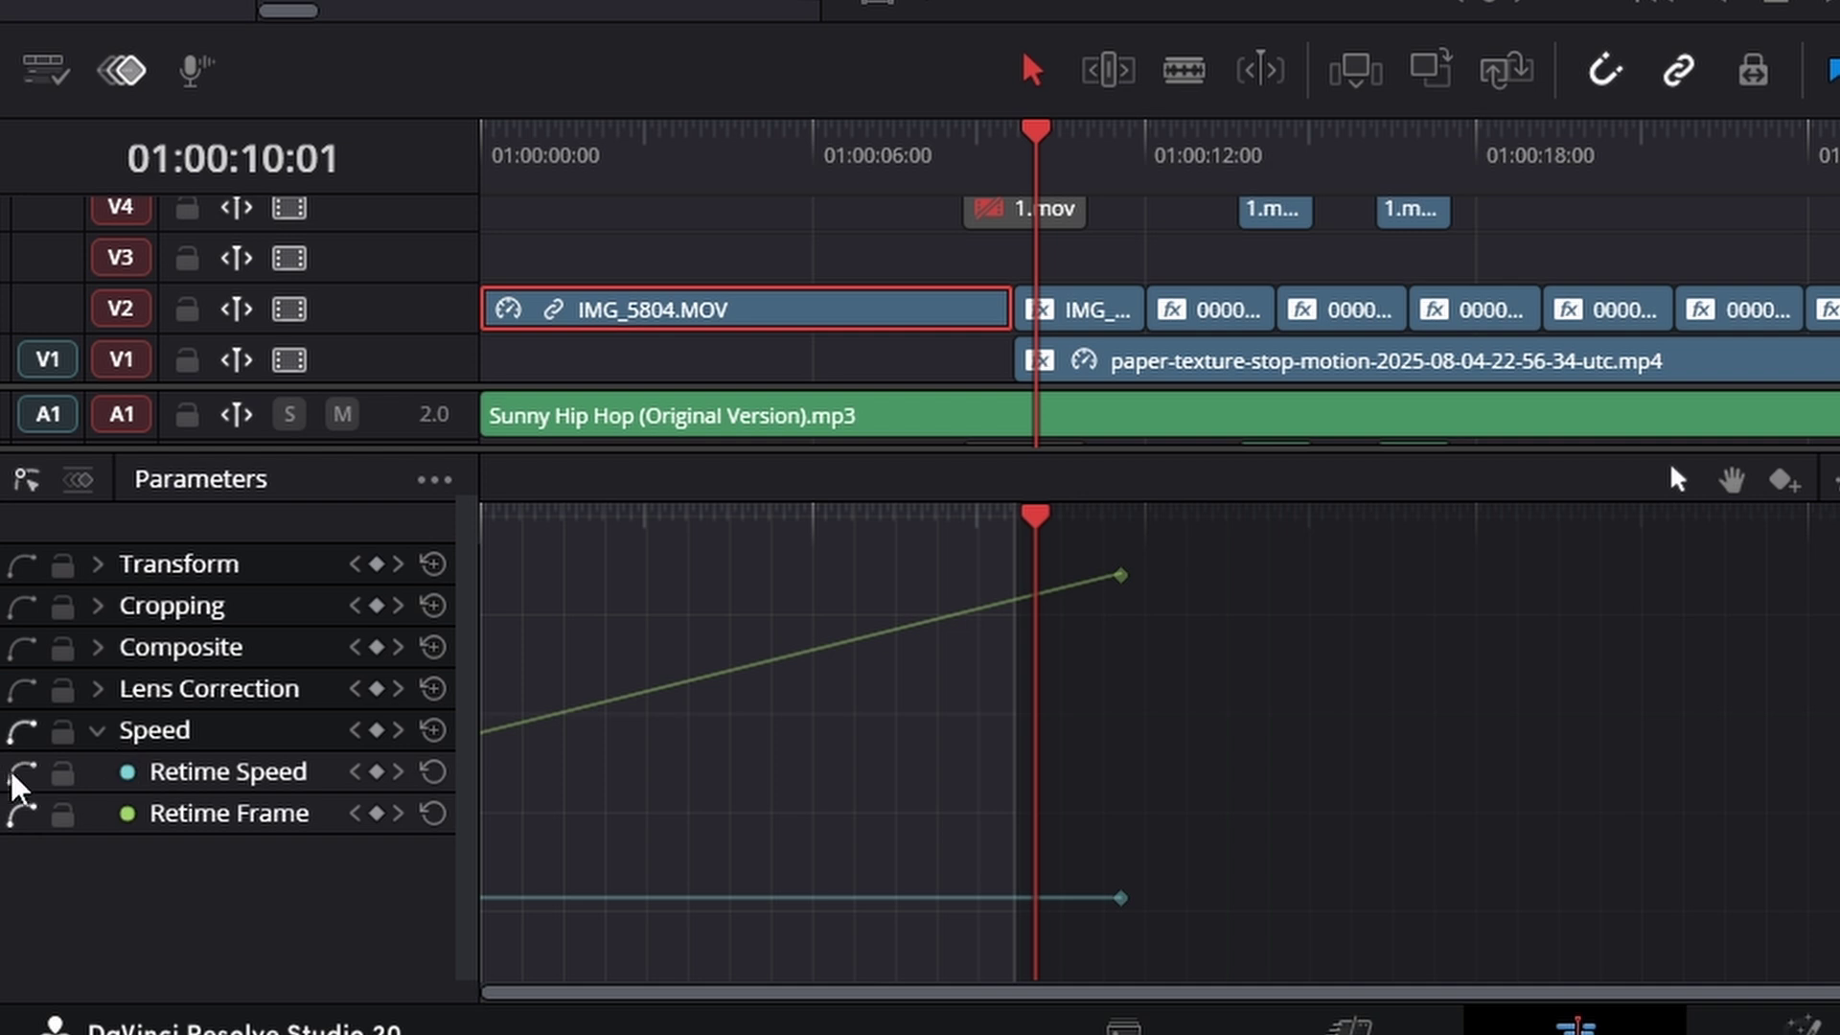
click(17, 887)
click(15, 776)
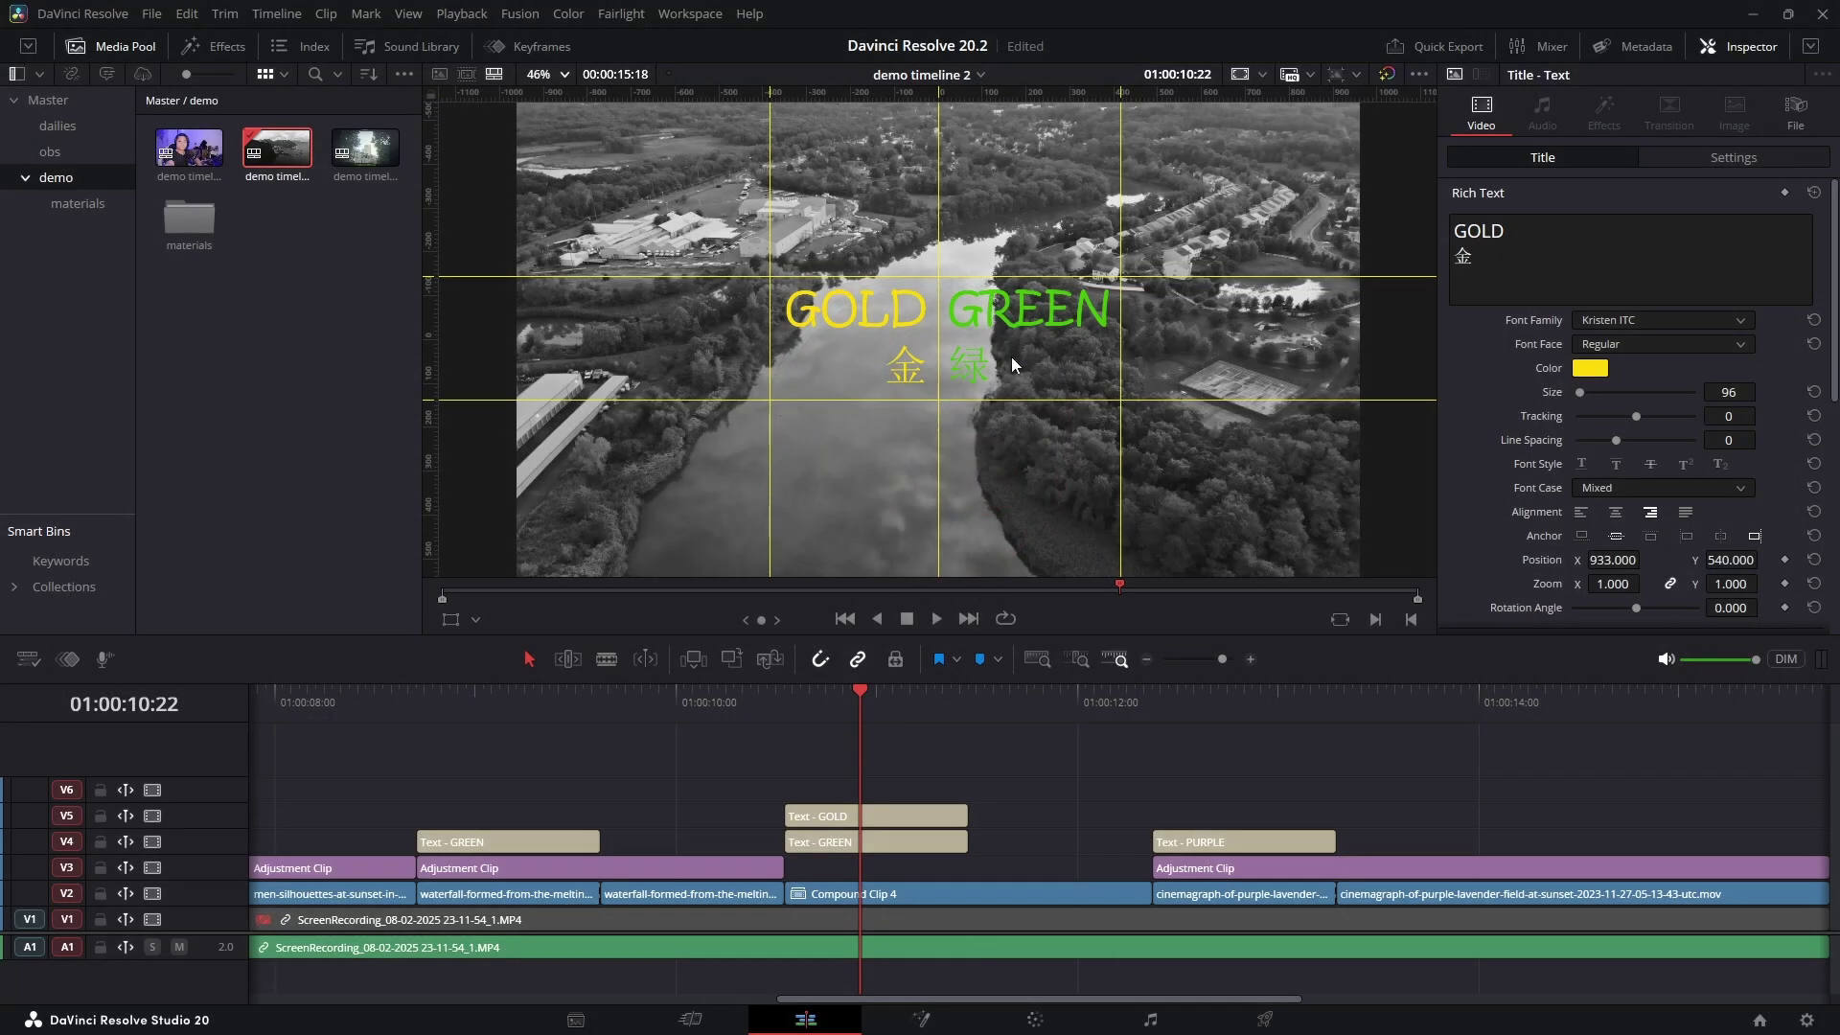
Bring up Edit Guide for the existing vertical guide, then dismiss it.
right_click(938, 227)
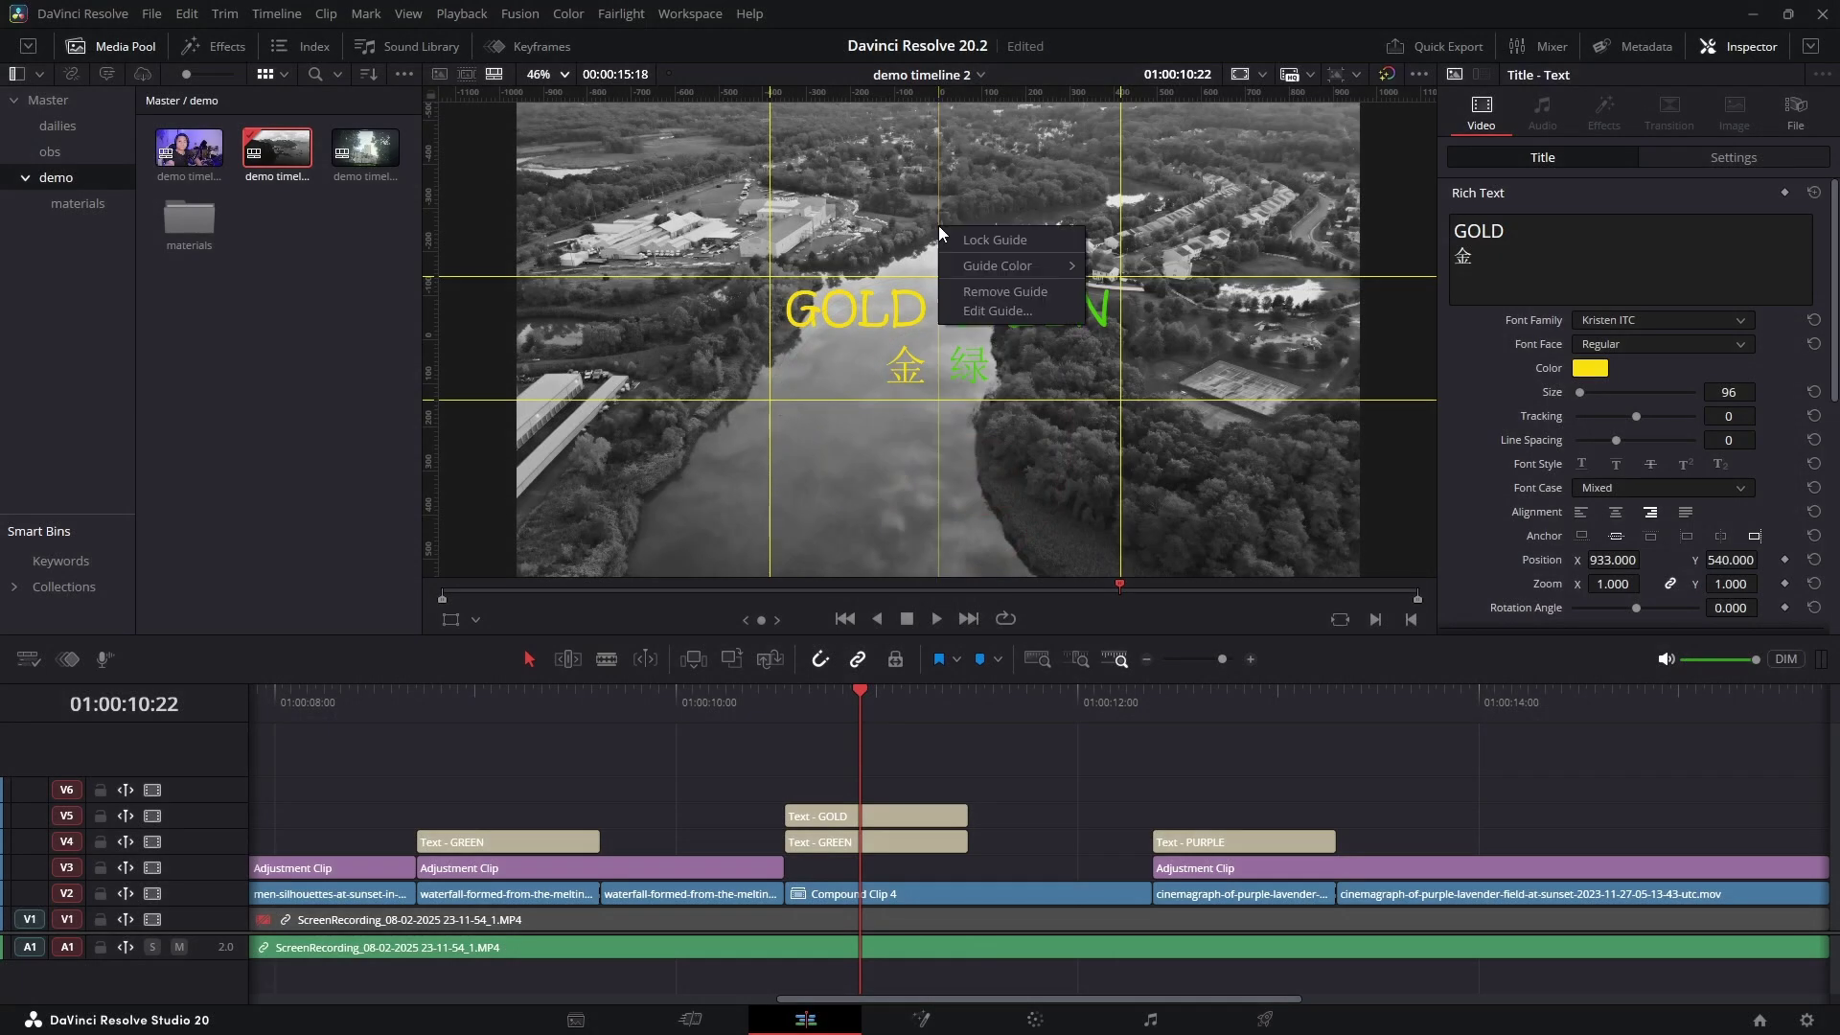
click(1021, 311)
key(Escape)
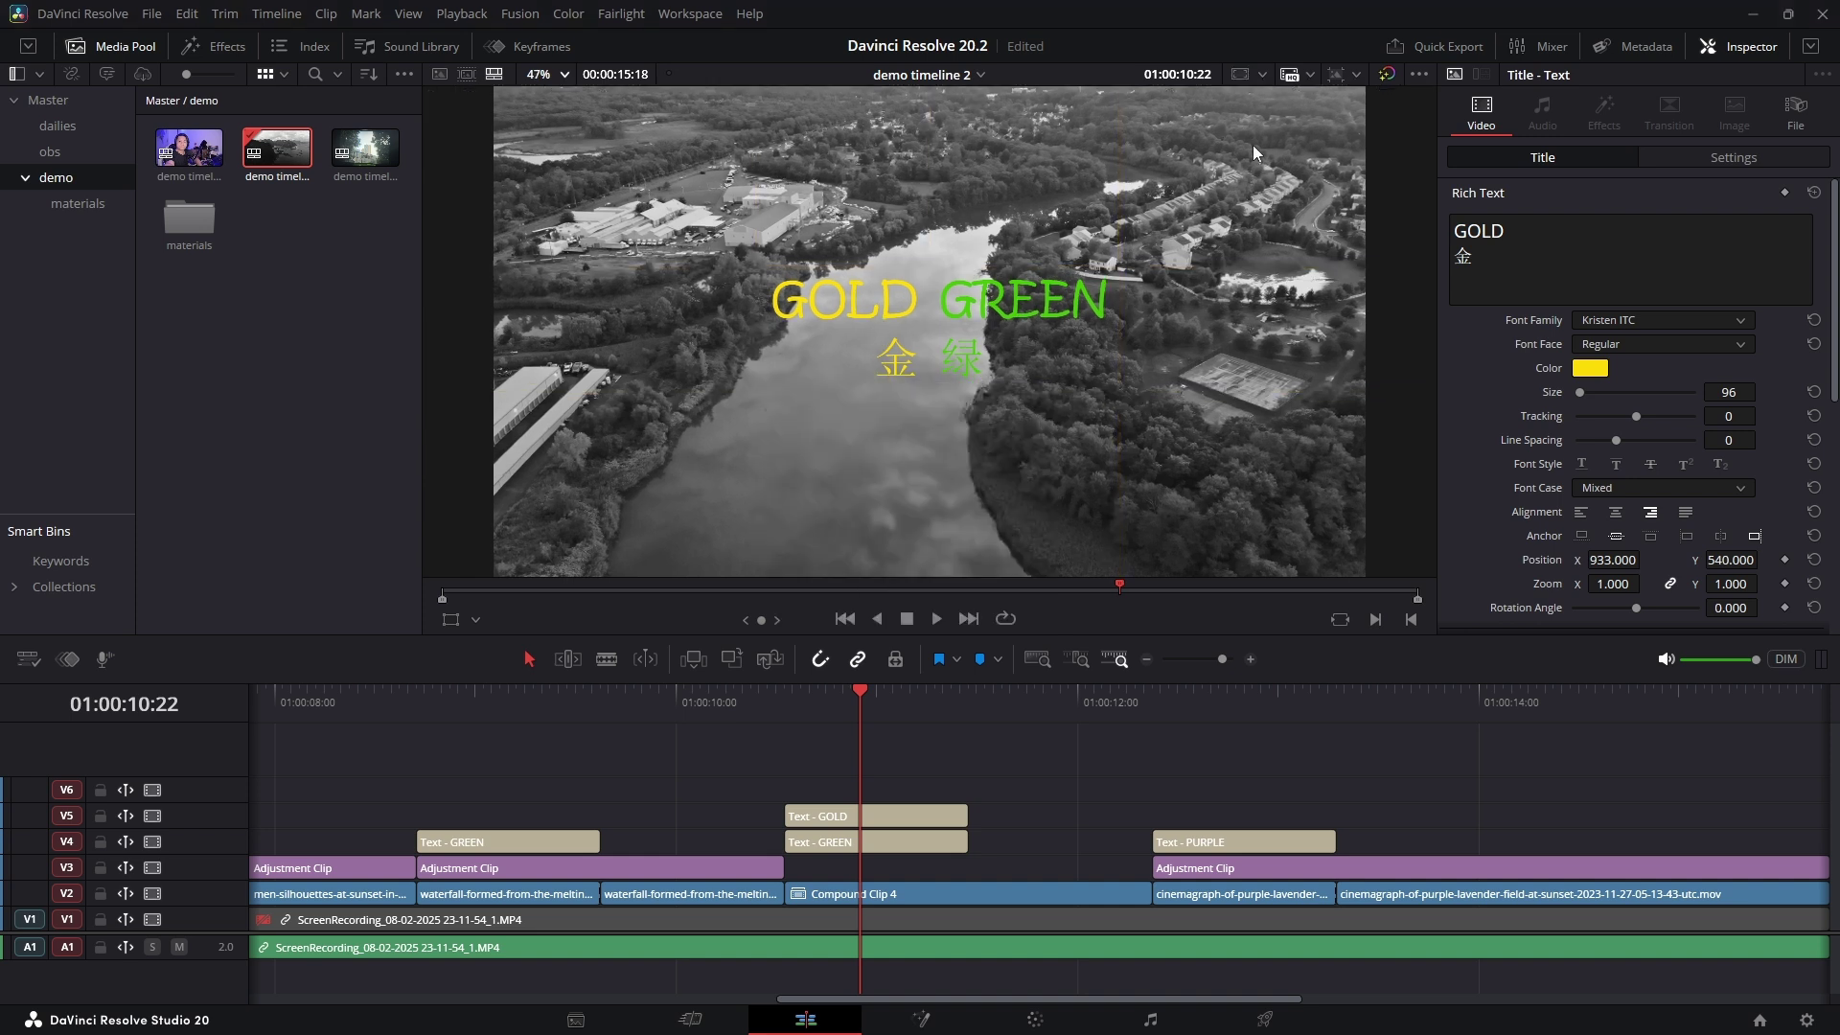
Turn on rulers along the viewer edges from the guide options.
click(1261, 78)
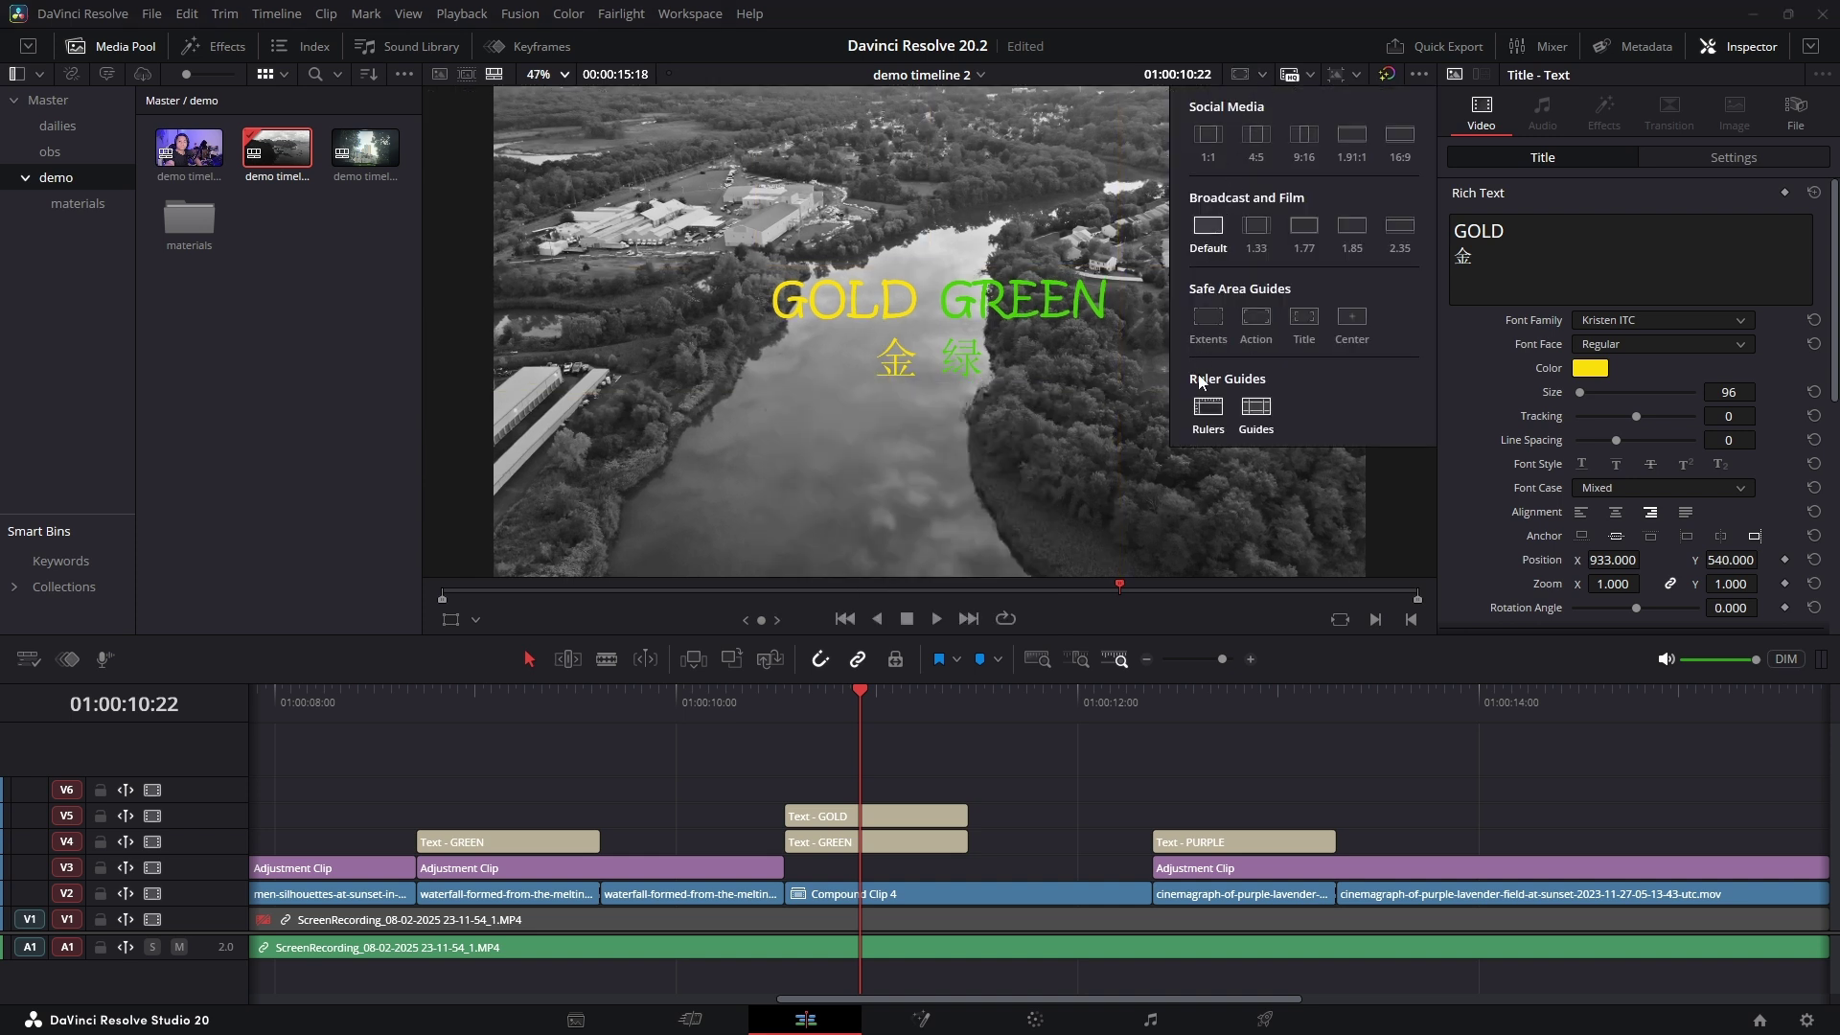
click(1206, 408)
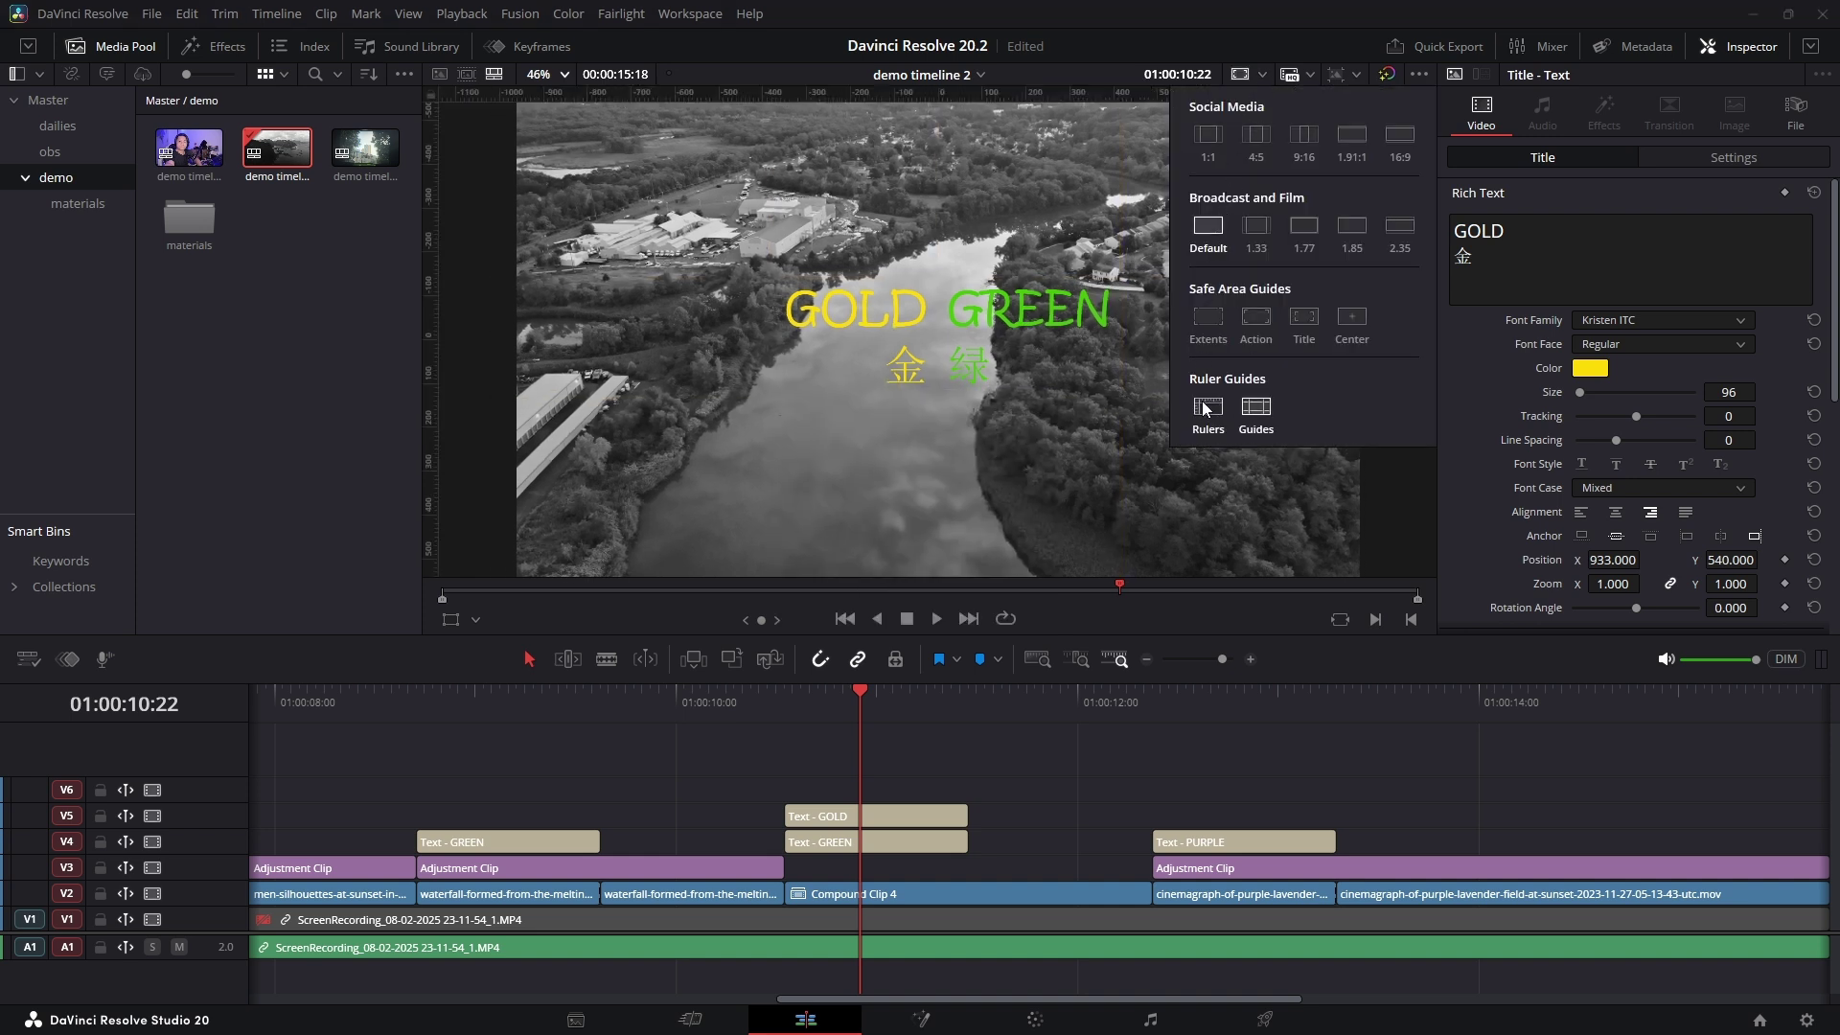
click(1063, 399)
Pull horizontal and vertical guides from the rulers and set the vertical guide to 30%.
drag(889, 95, 931, 276)
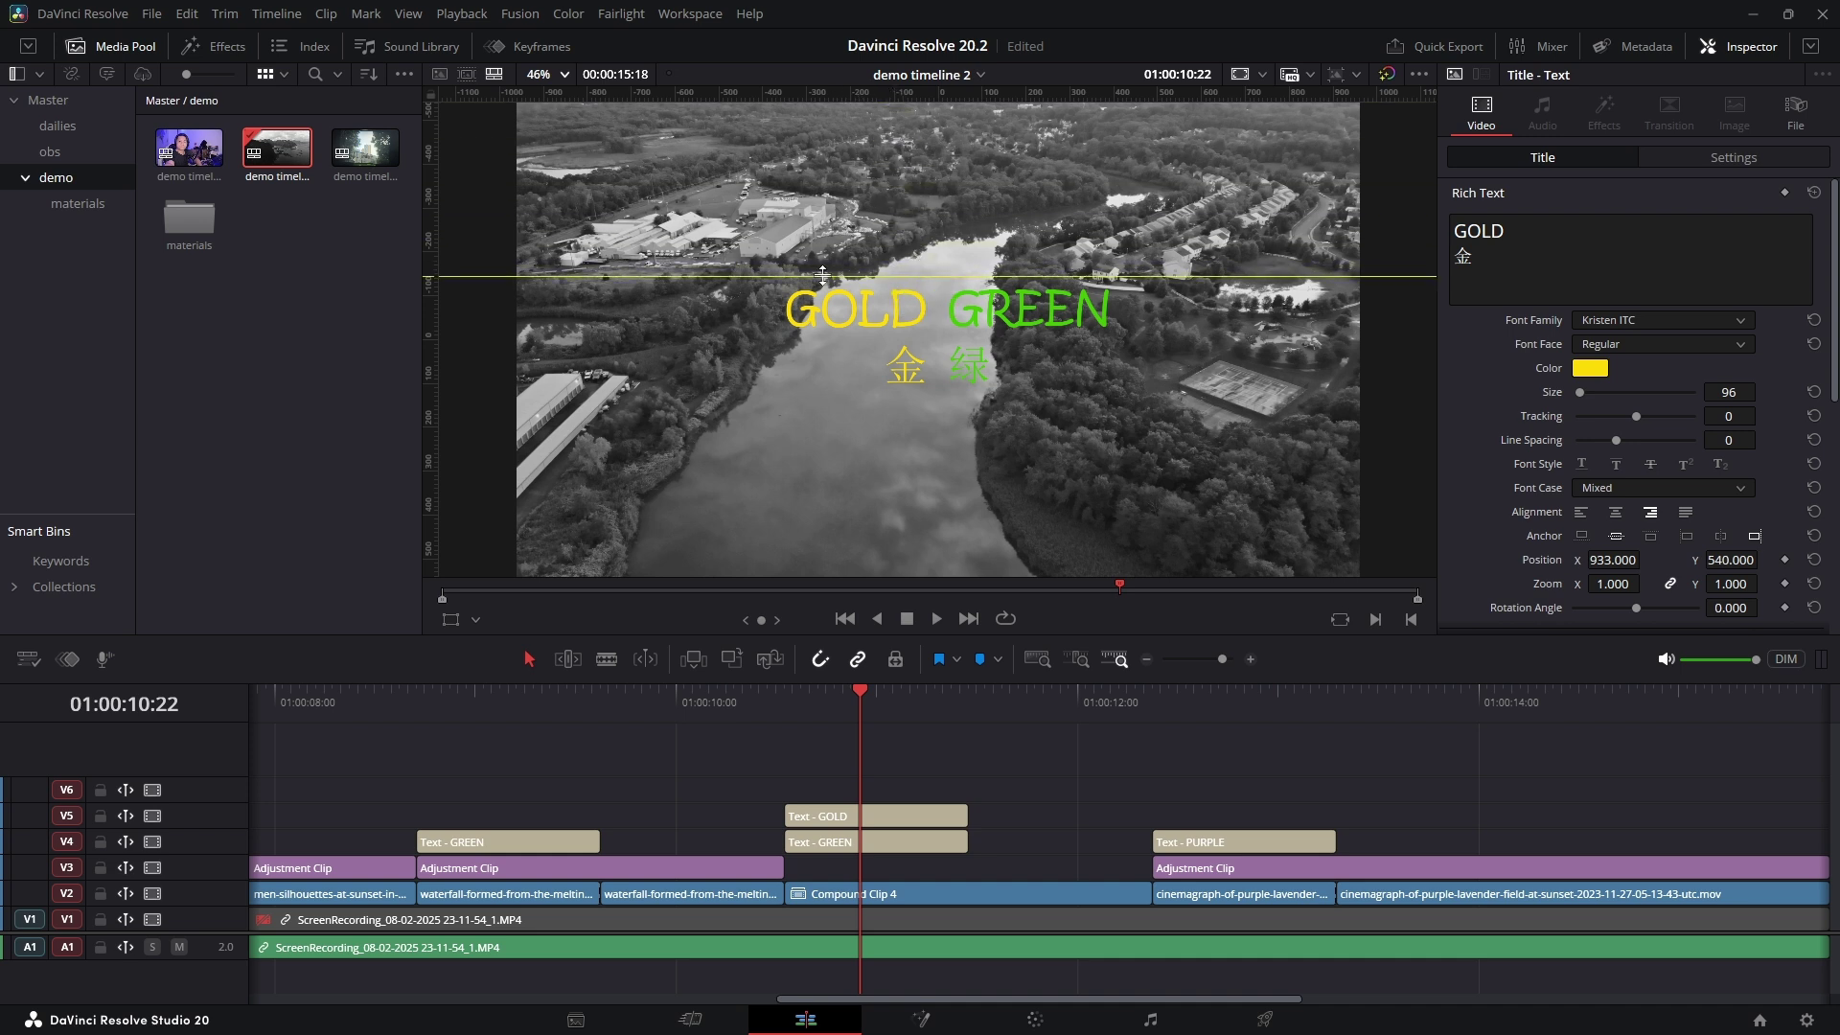
drag(431, 320, 938, 232)
right_click(939, 233)
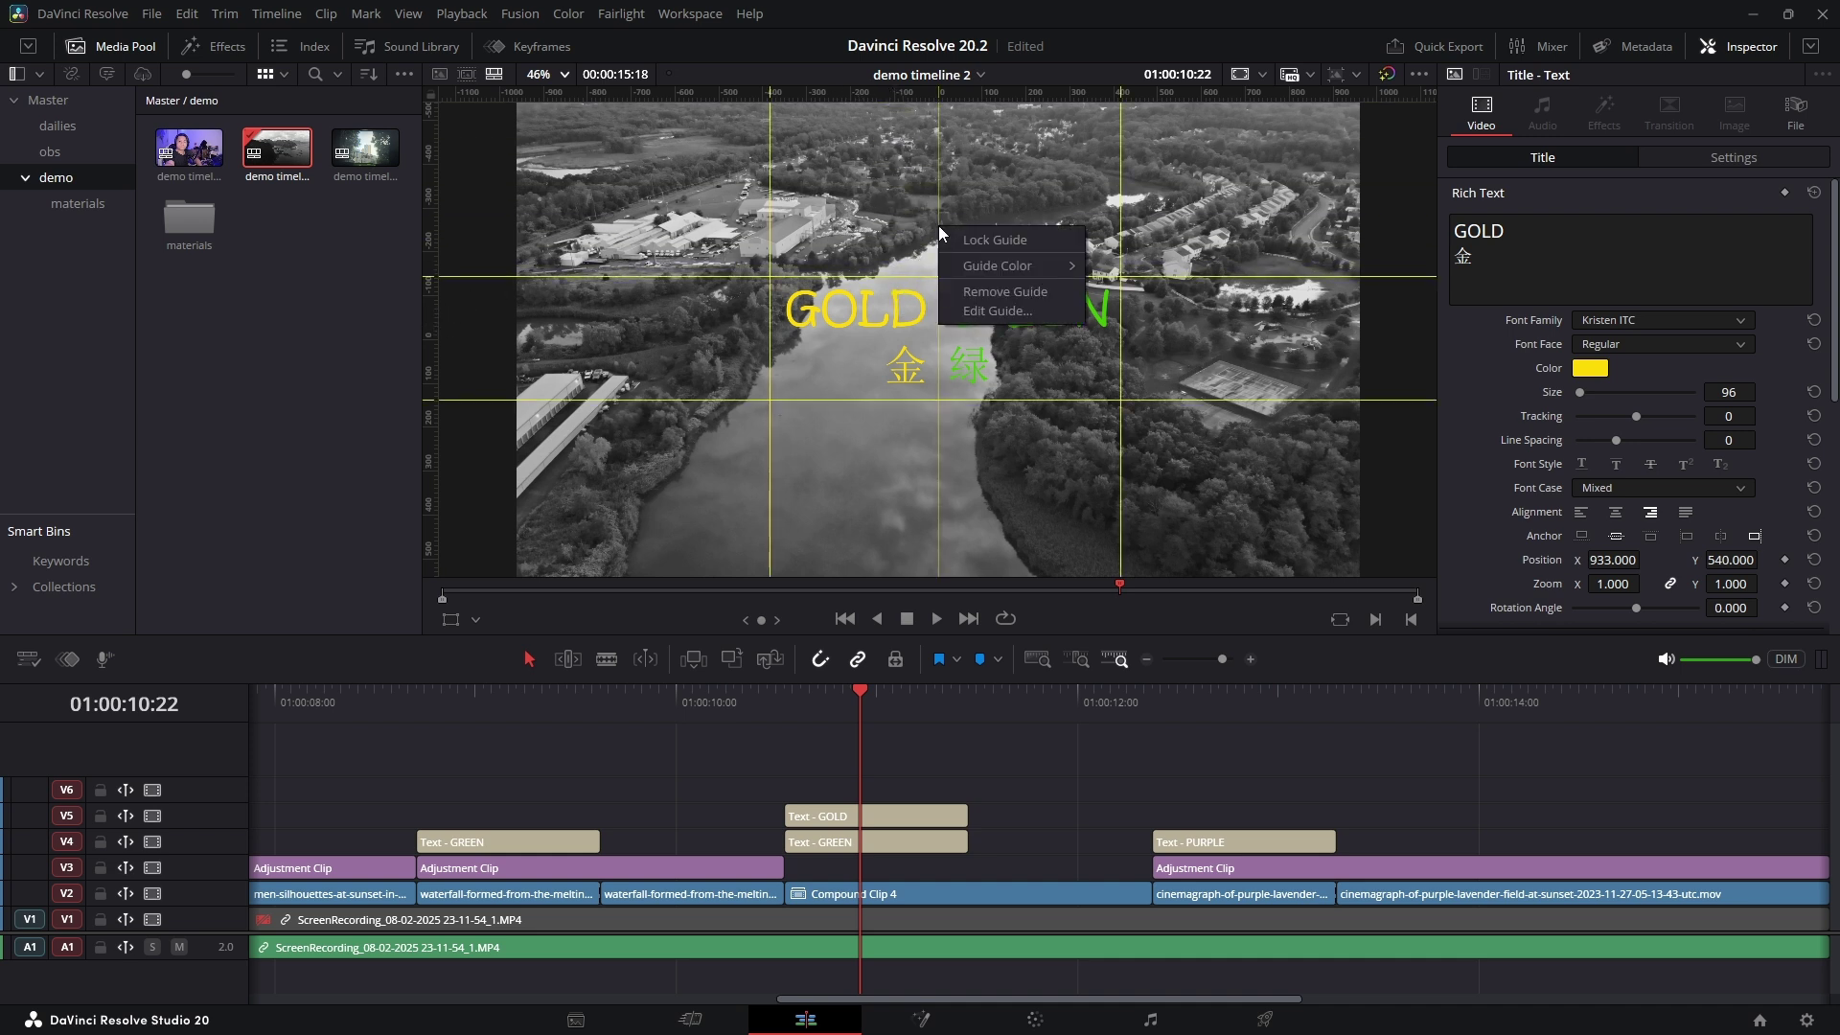
click(1021, 312)
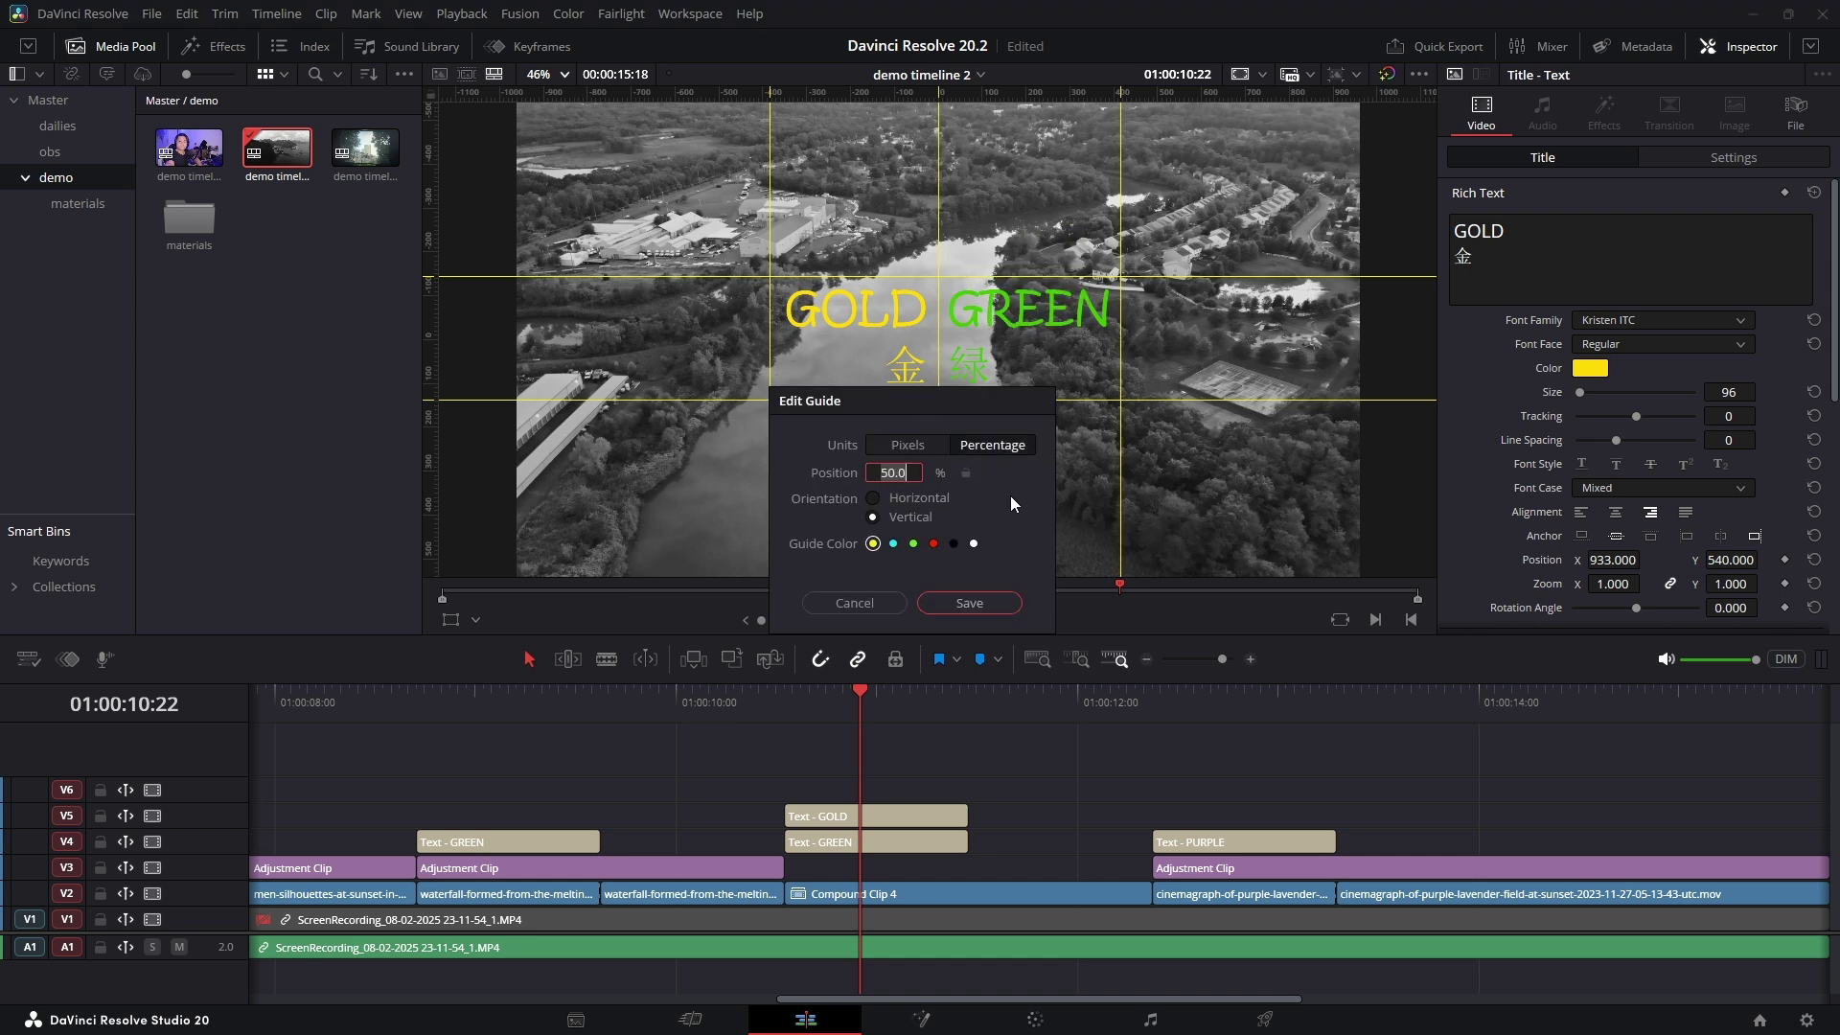
text(30)
key(Return)
click(969, 603)
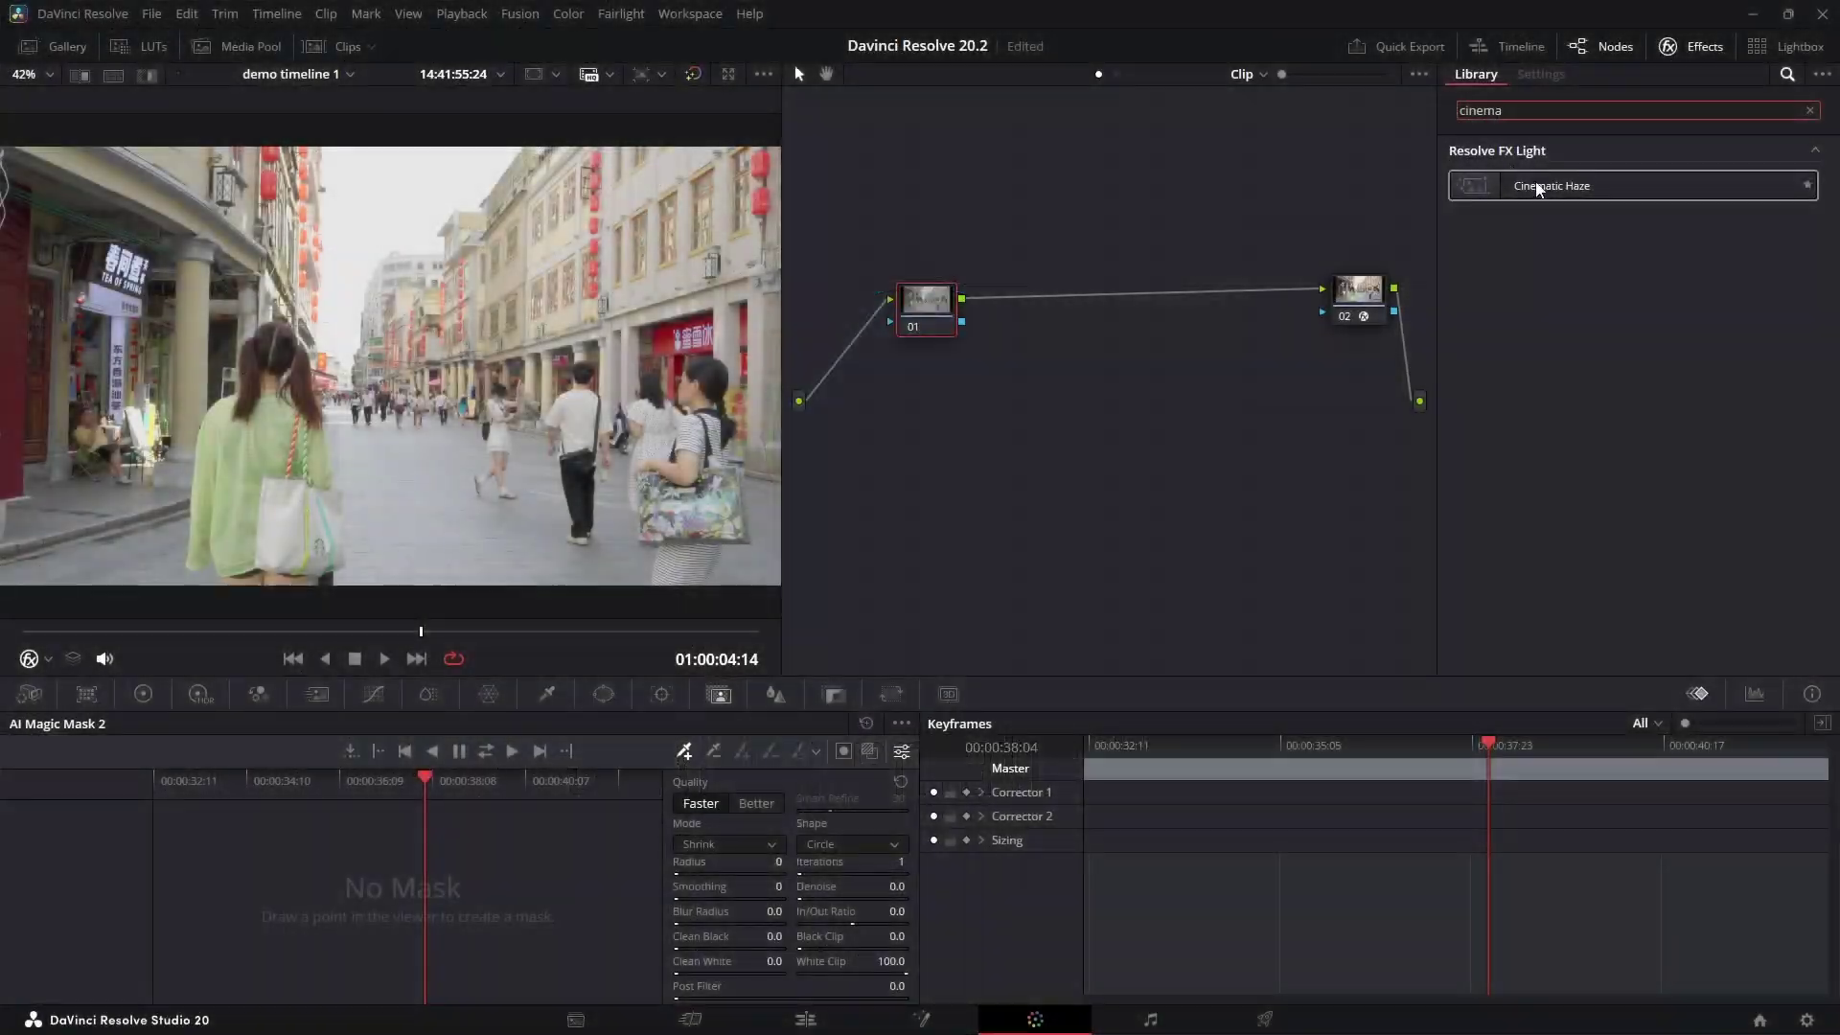
Apply Cinematic Haze to node 01 and lower the Near Limit while previewing the depth map.
drag(1495, 186, 927, 309)
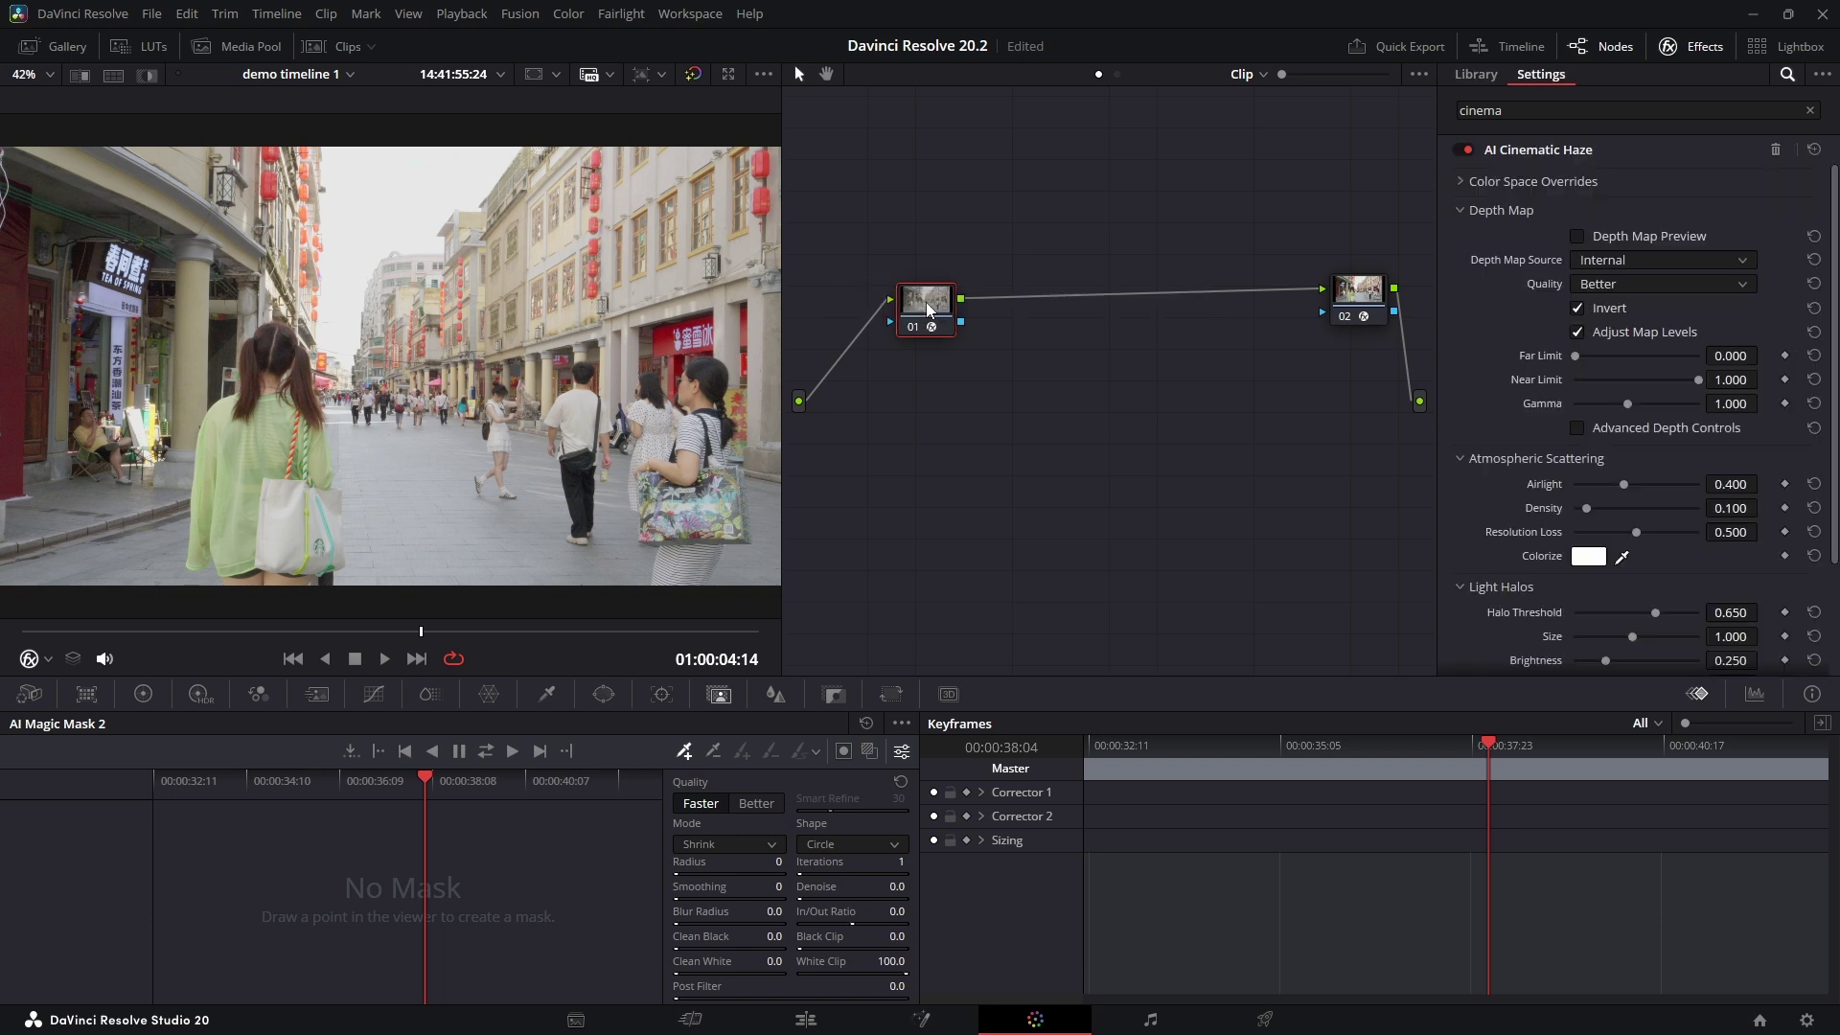
click(1576, 236)
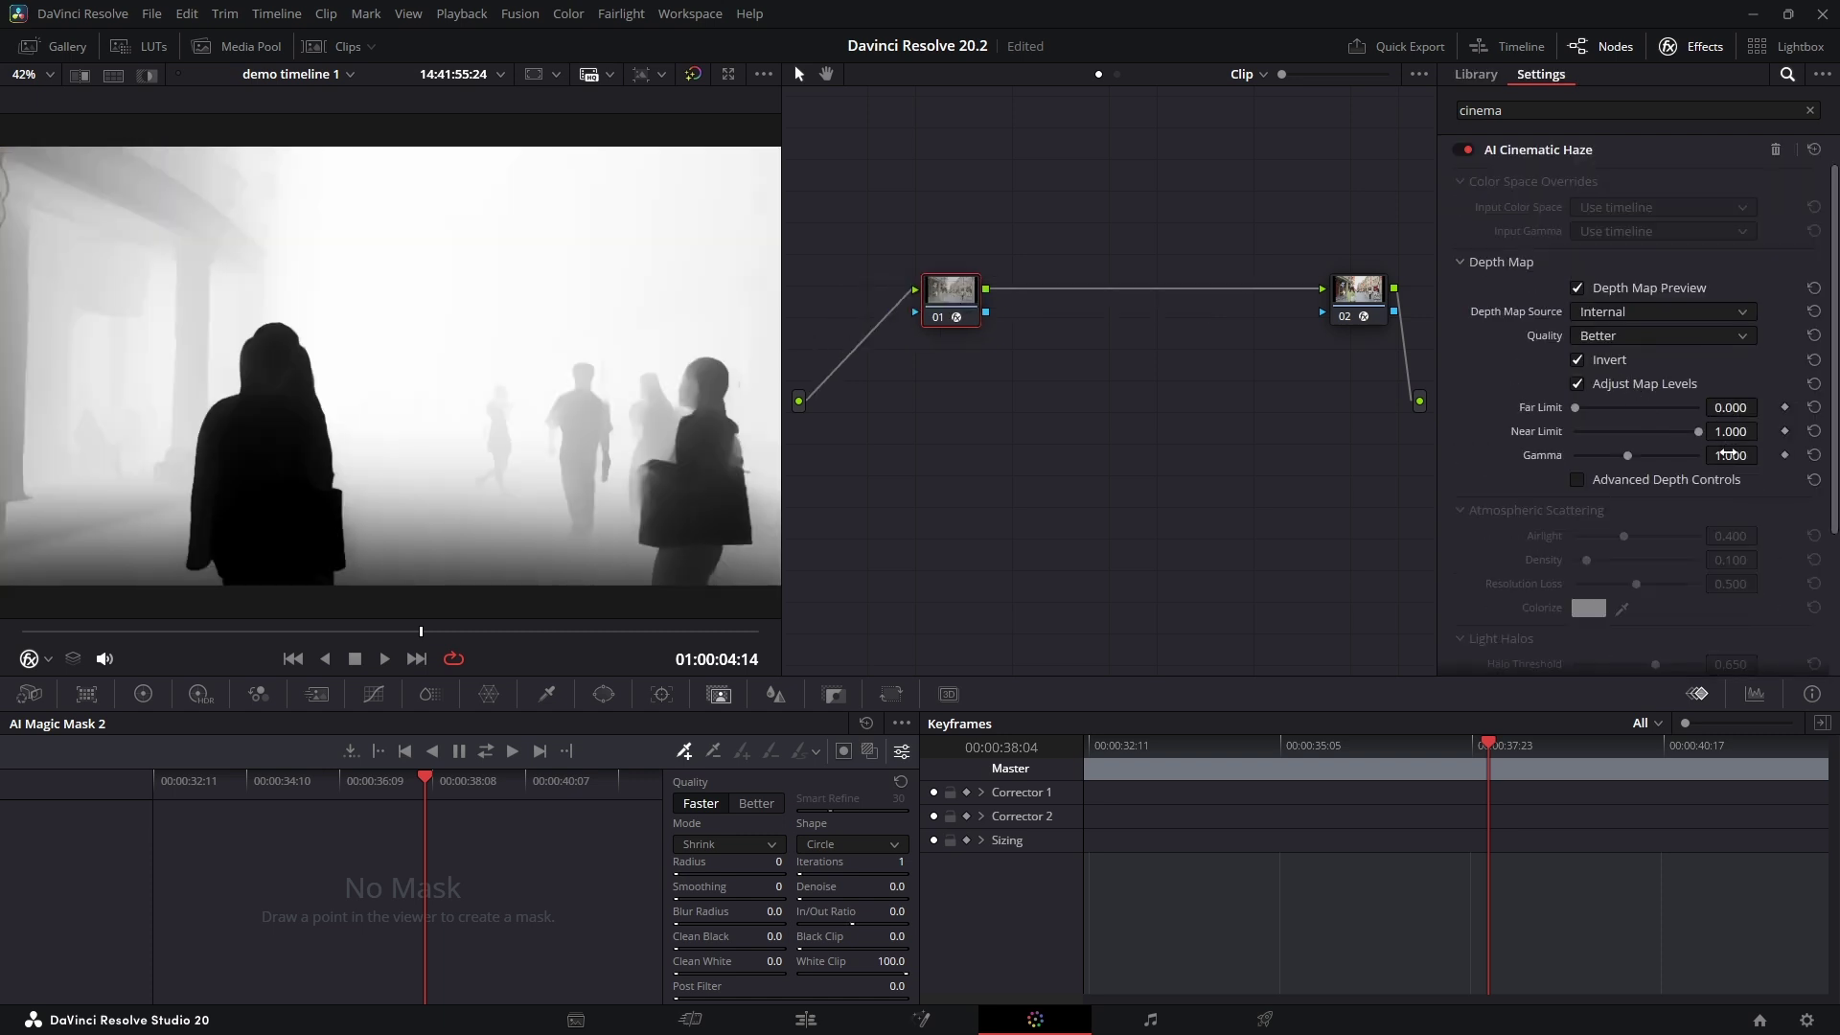
drag(1697, 431, 1656, 431)
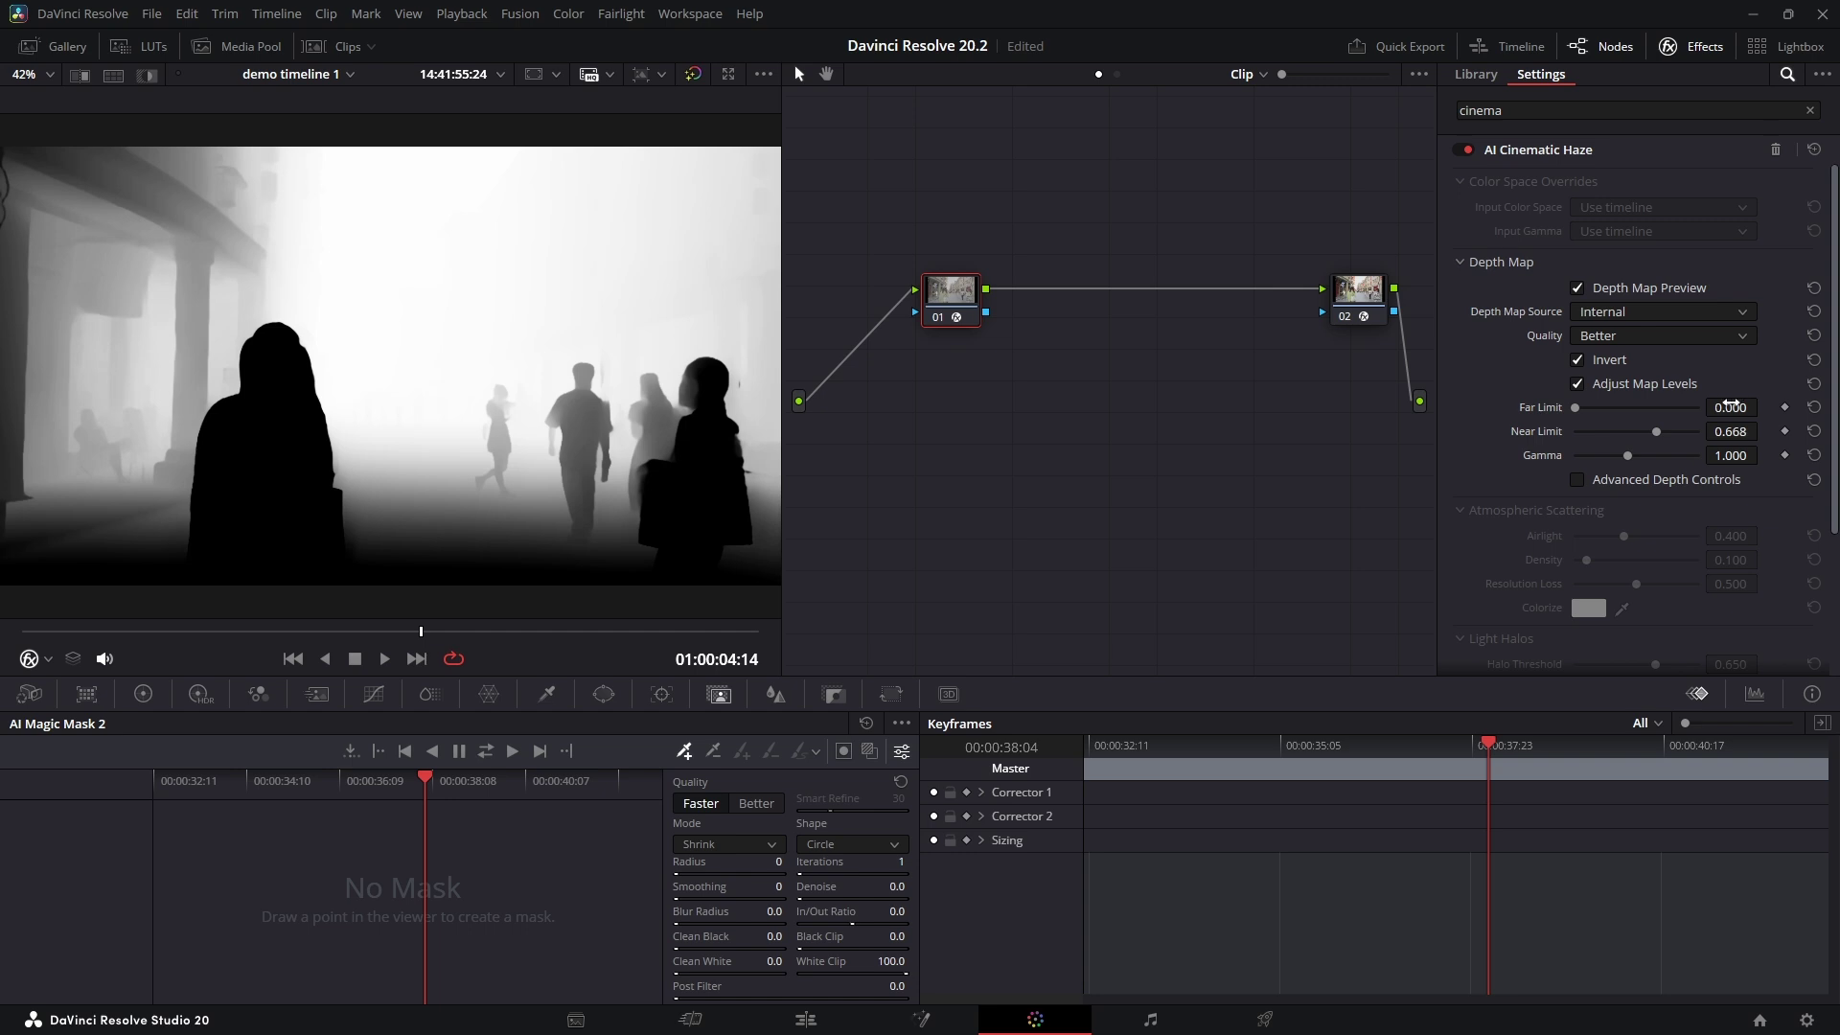
Push the Far Limit below zero, raise the Halo Threshold, and increase Air Disturbance Scale.
drag(1731, 407, 1713, 408)
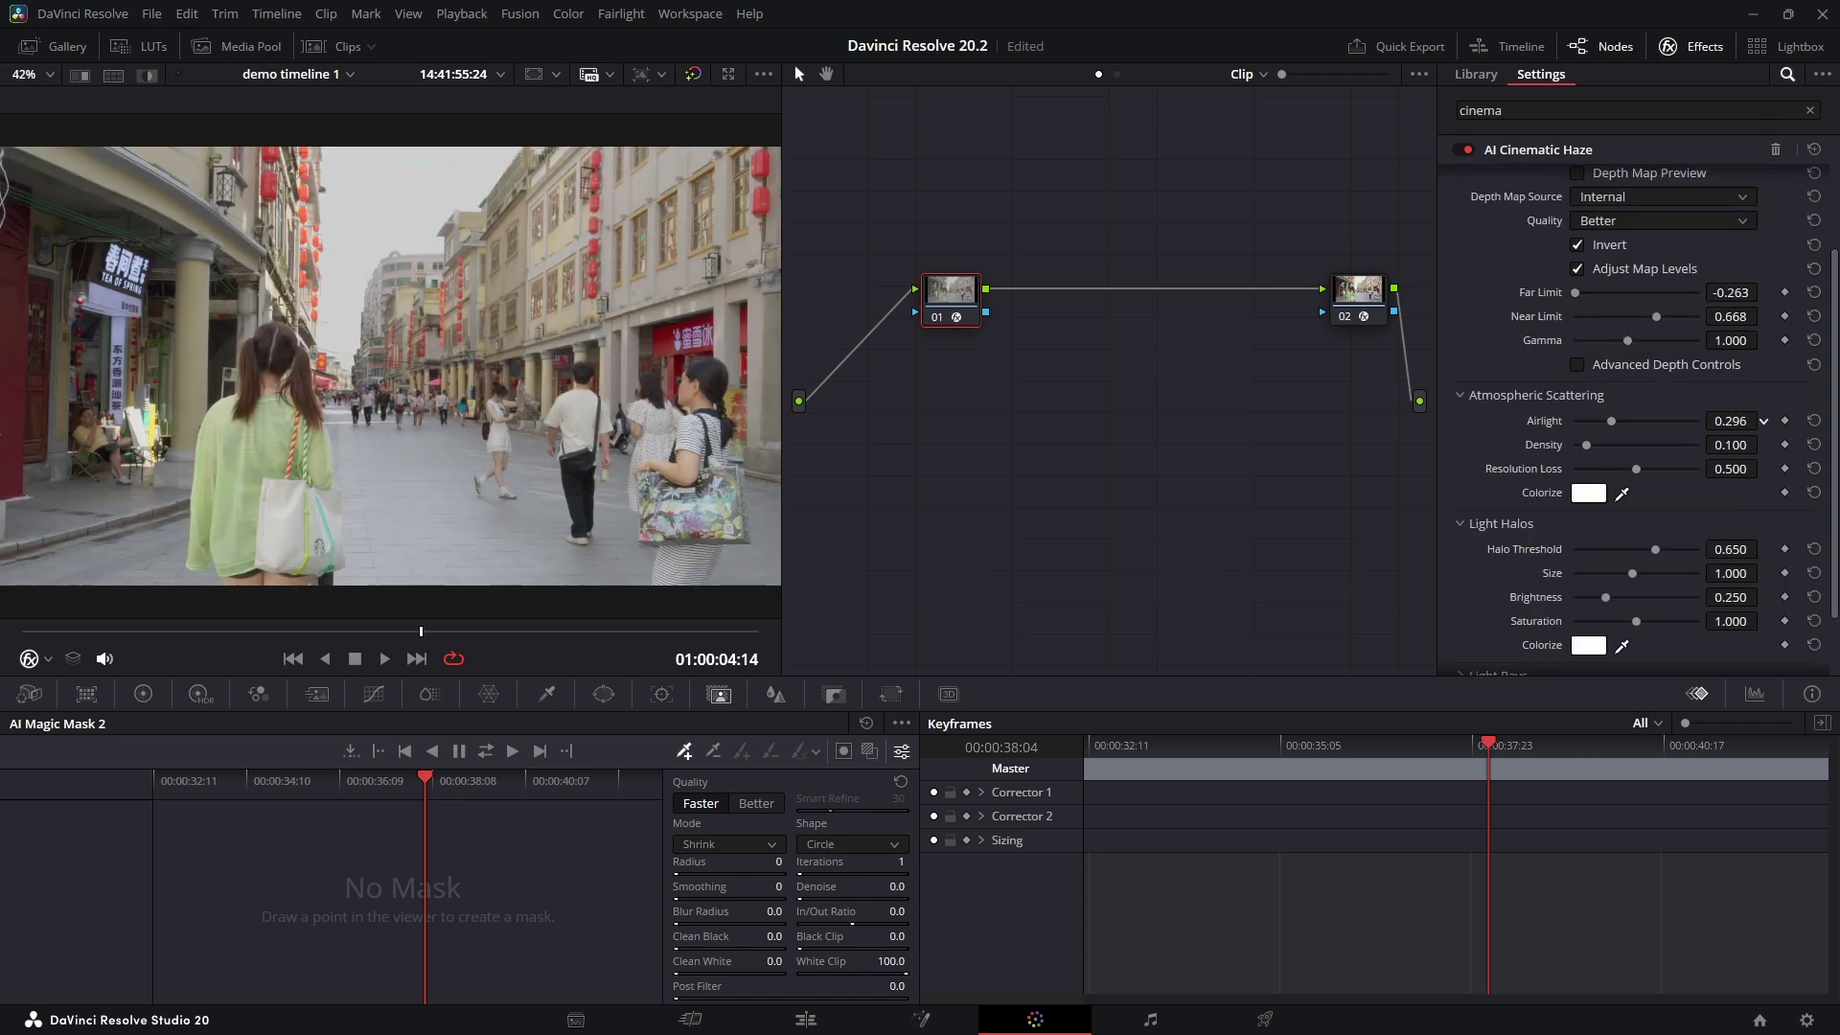
drag(1731, 420, 1672, 426)
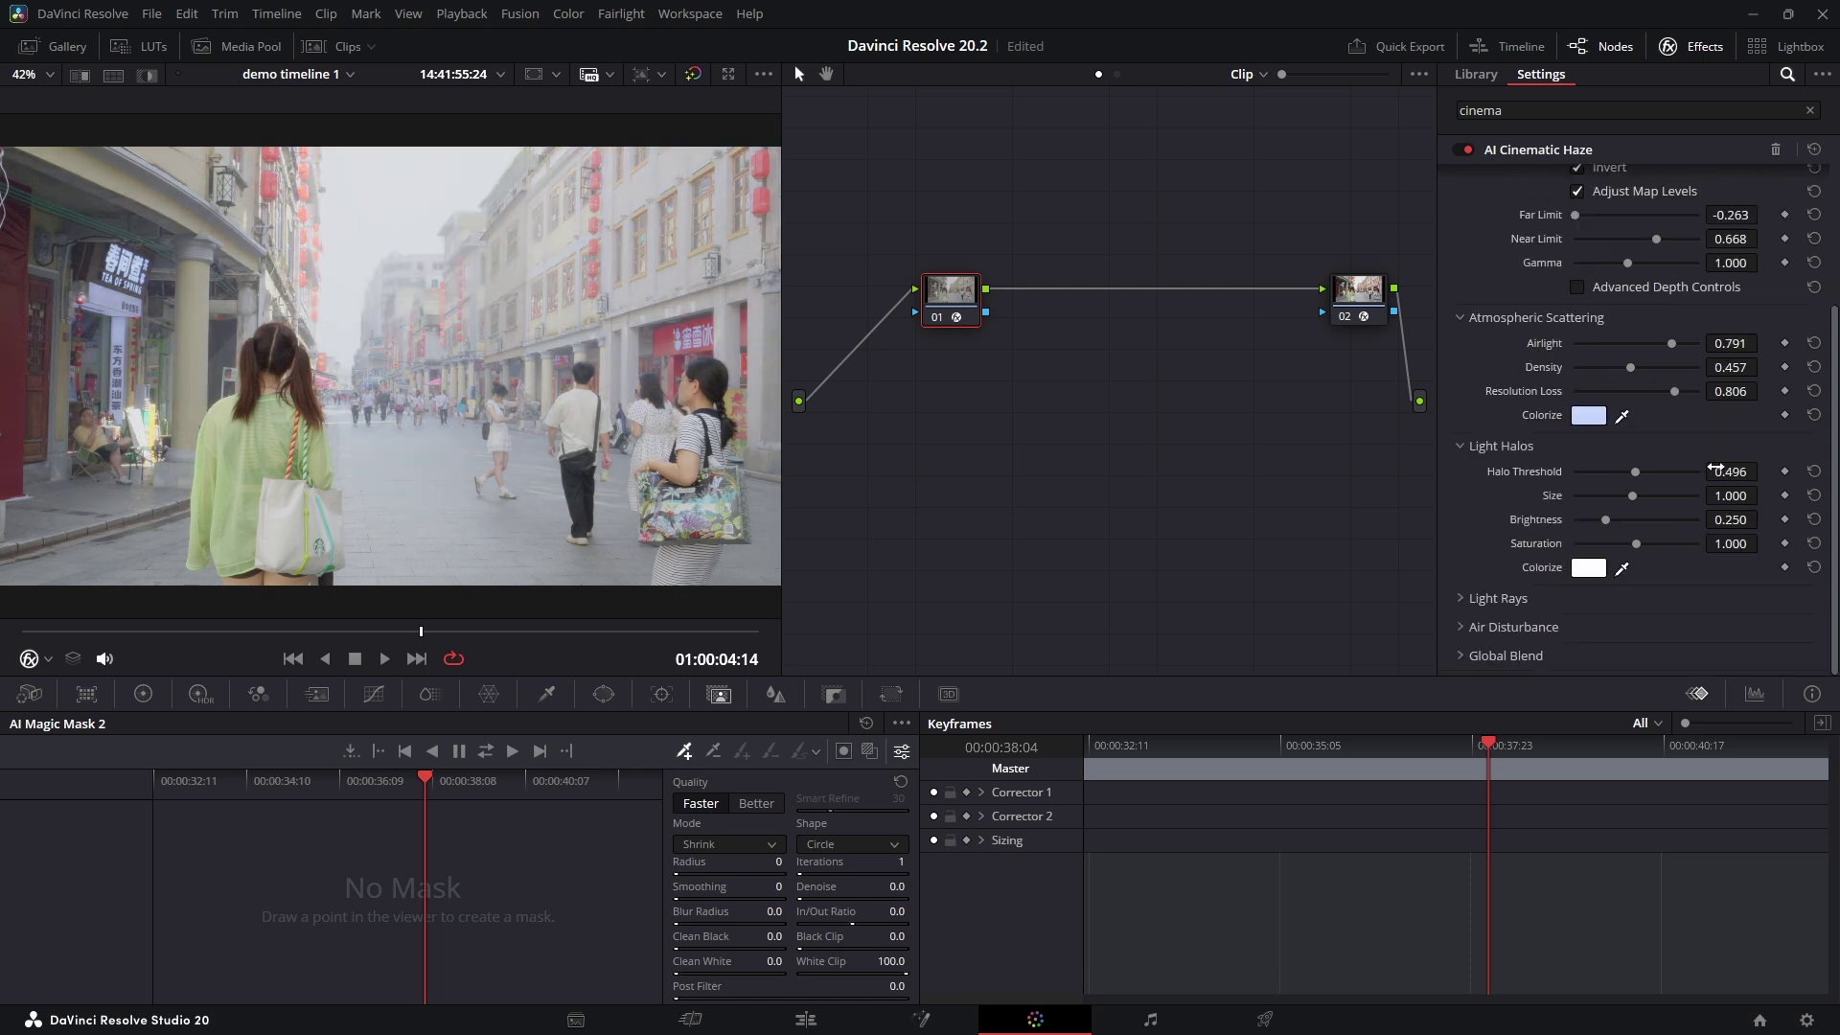
drag(1715, 468, 1753, 468)
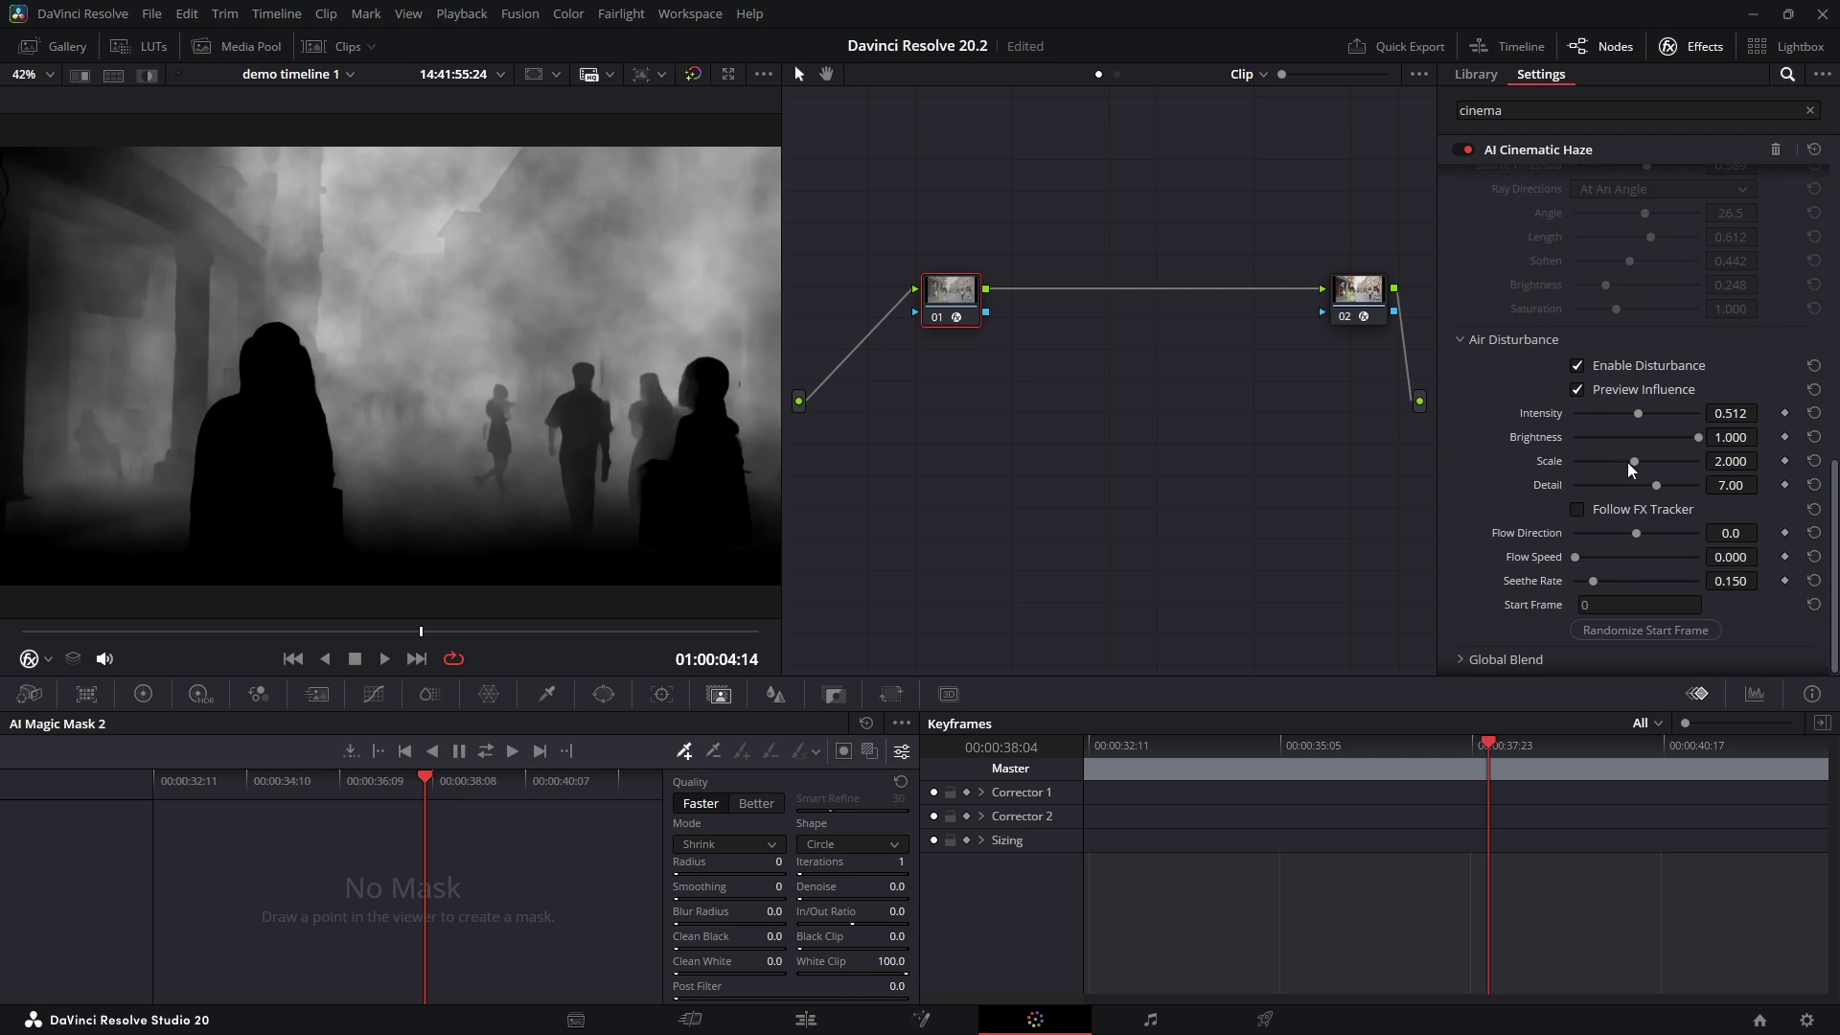
drag(1632, 467, 1610, 467)
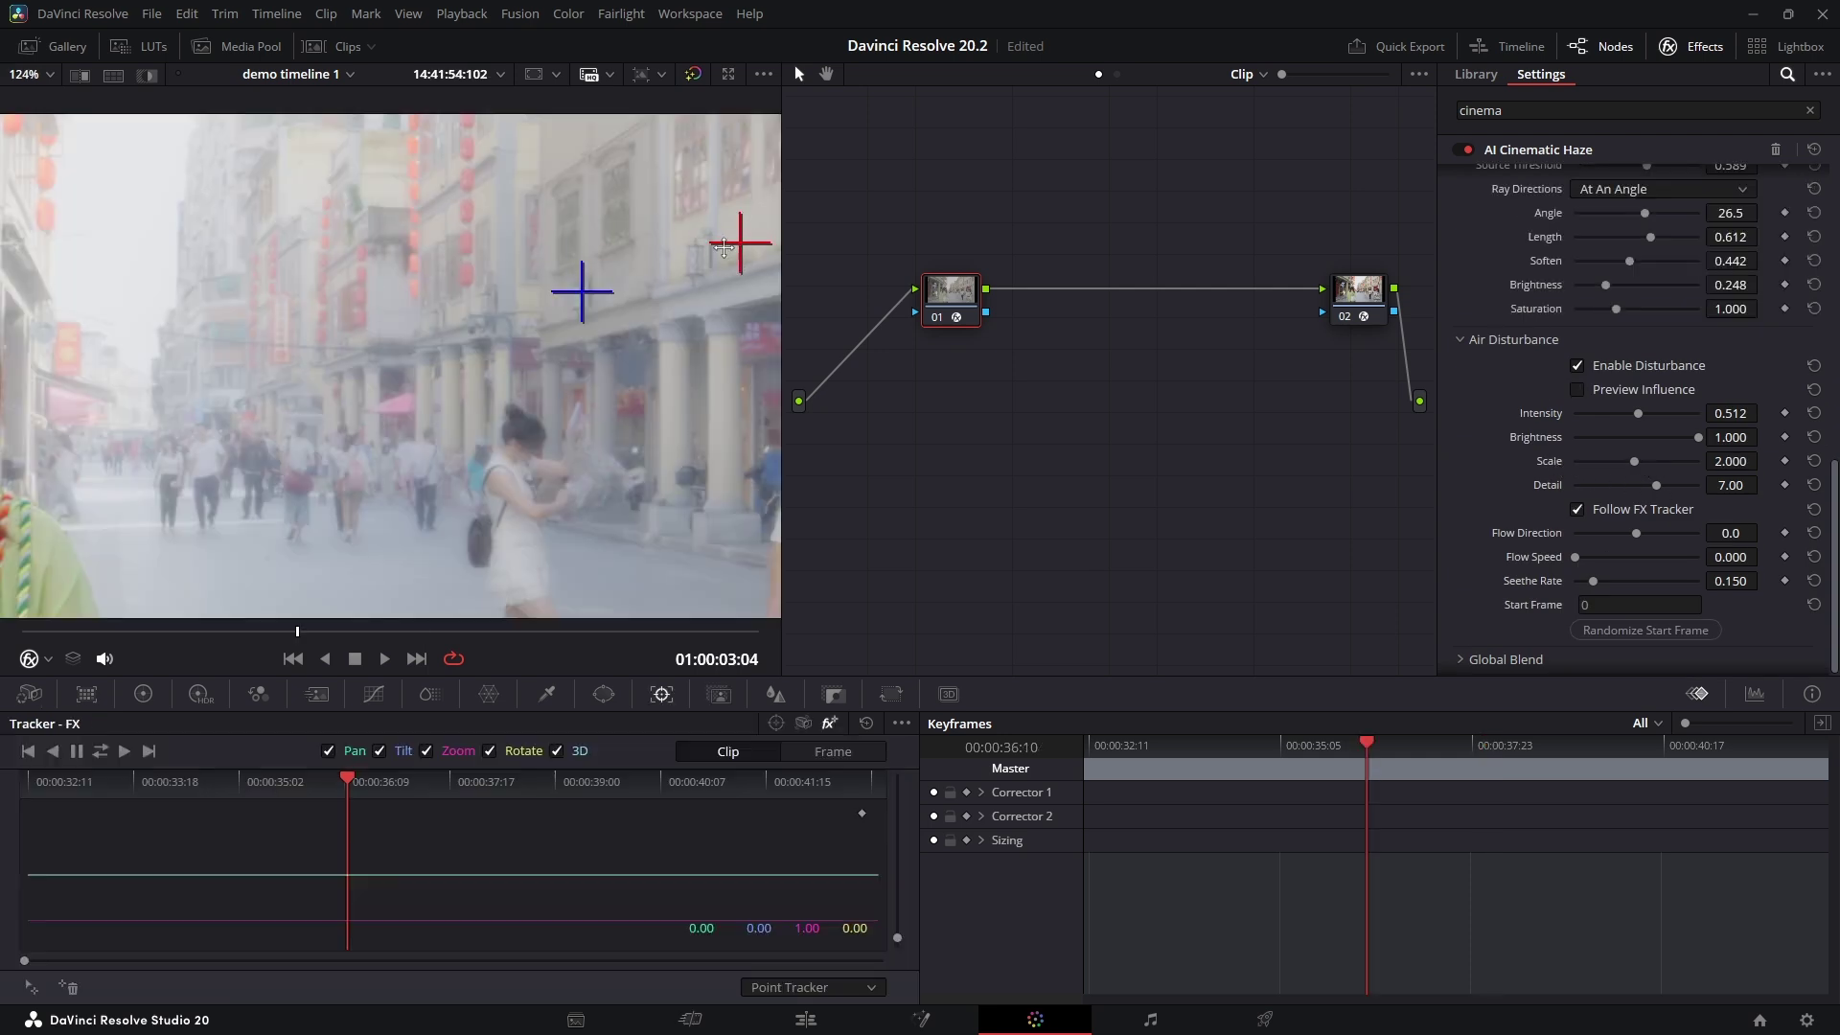
Scroll down to bring demo timeline 1 and its single street clip into view.
scroll(384, 484, down, 3)
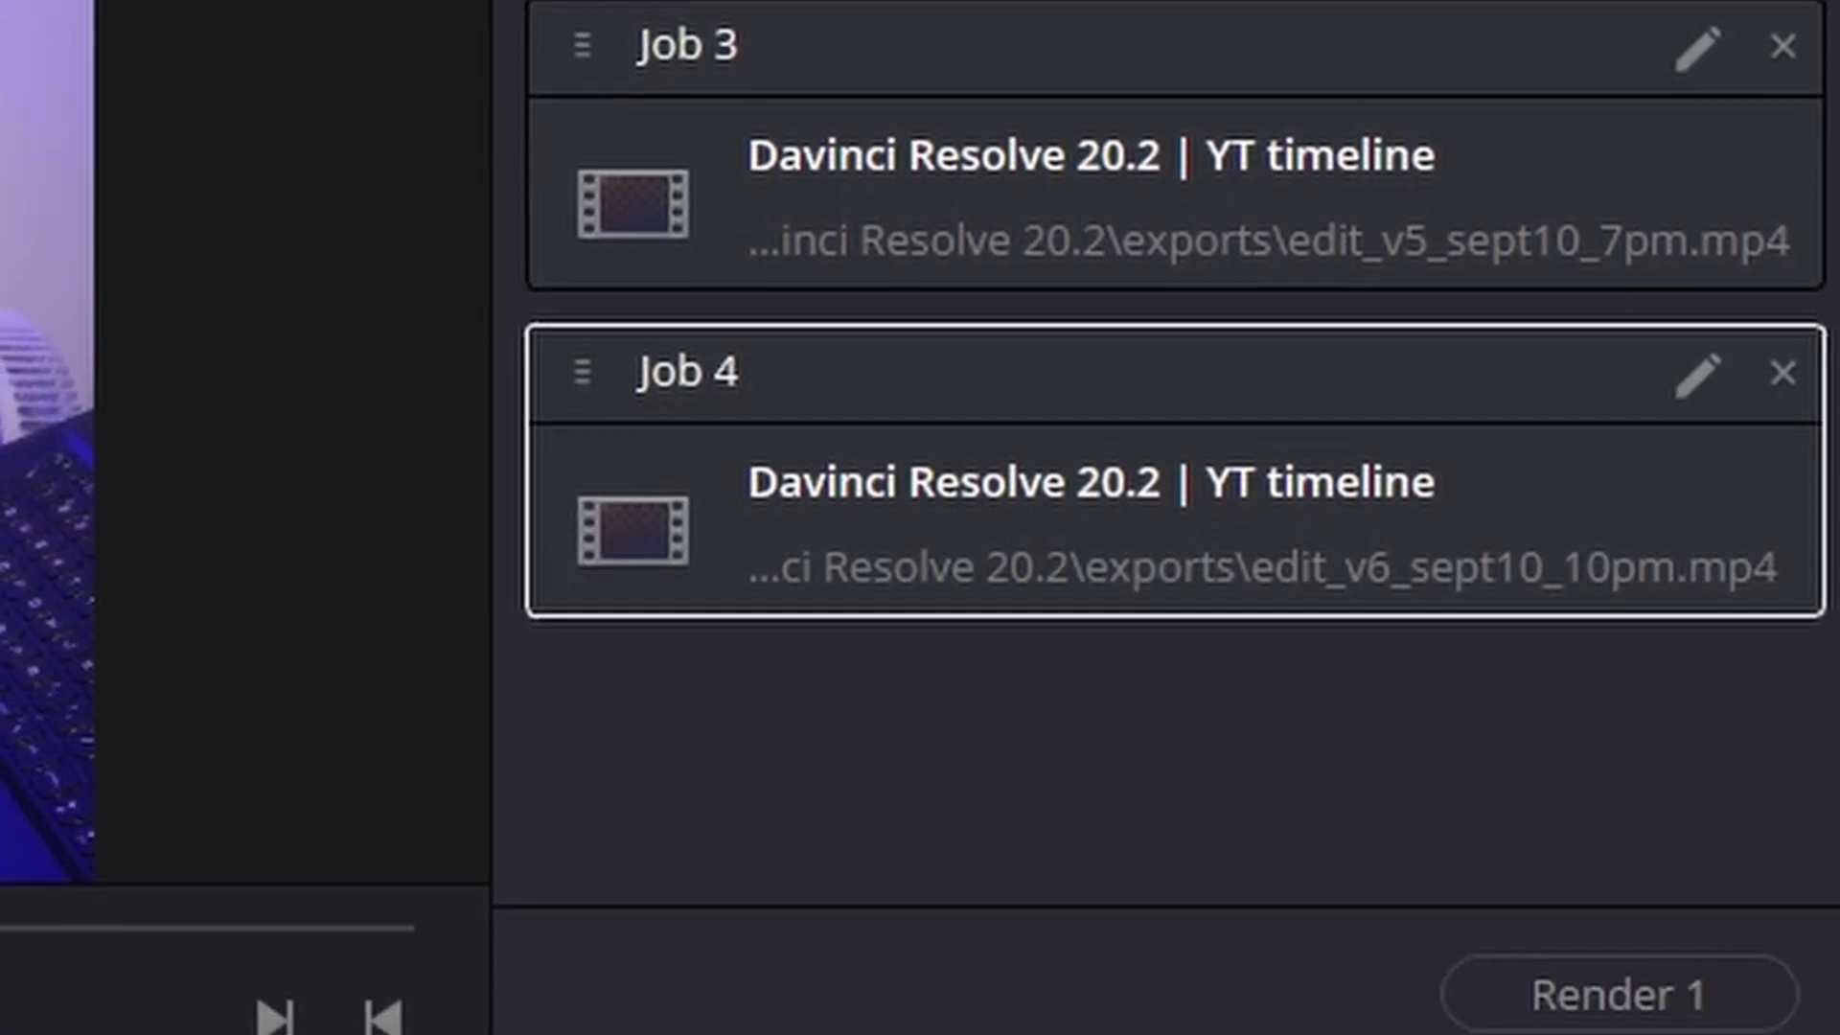
Enter %date and insert the Date variable, so the text shows 11-09-2025_.
text(edit_v3_sept10_)
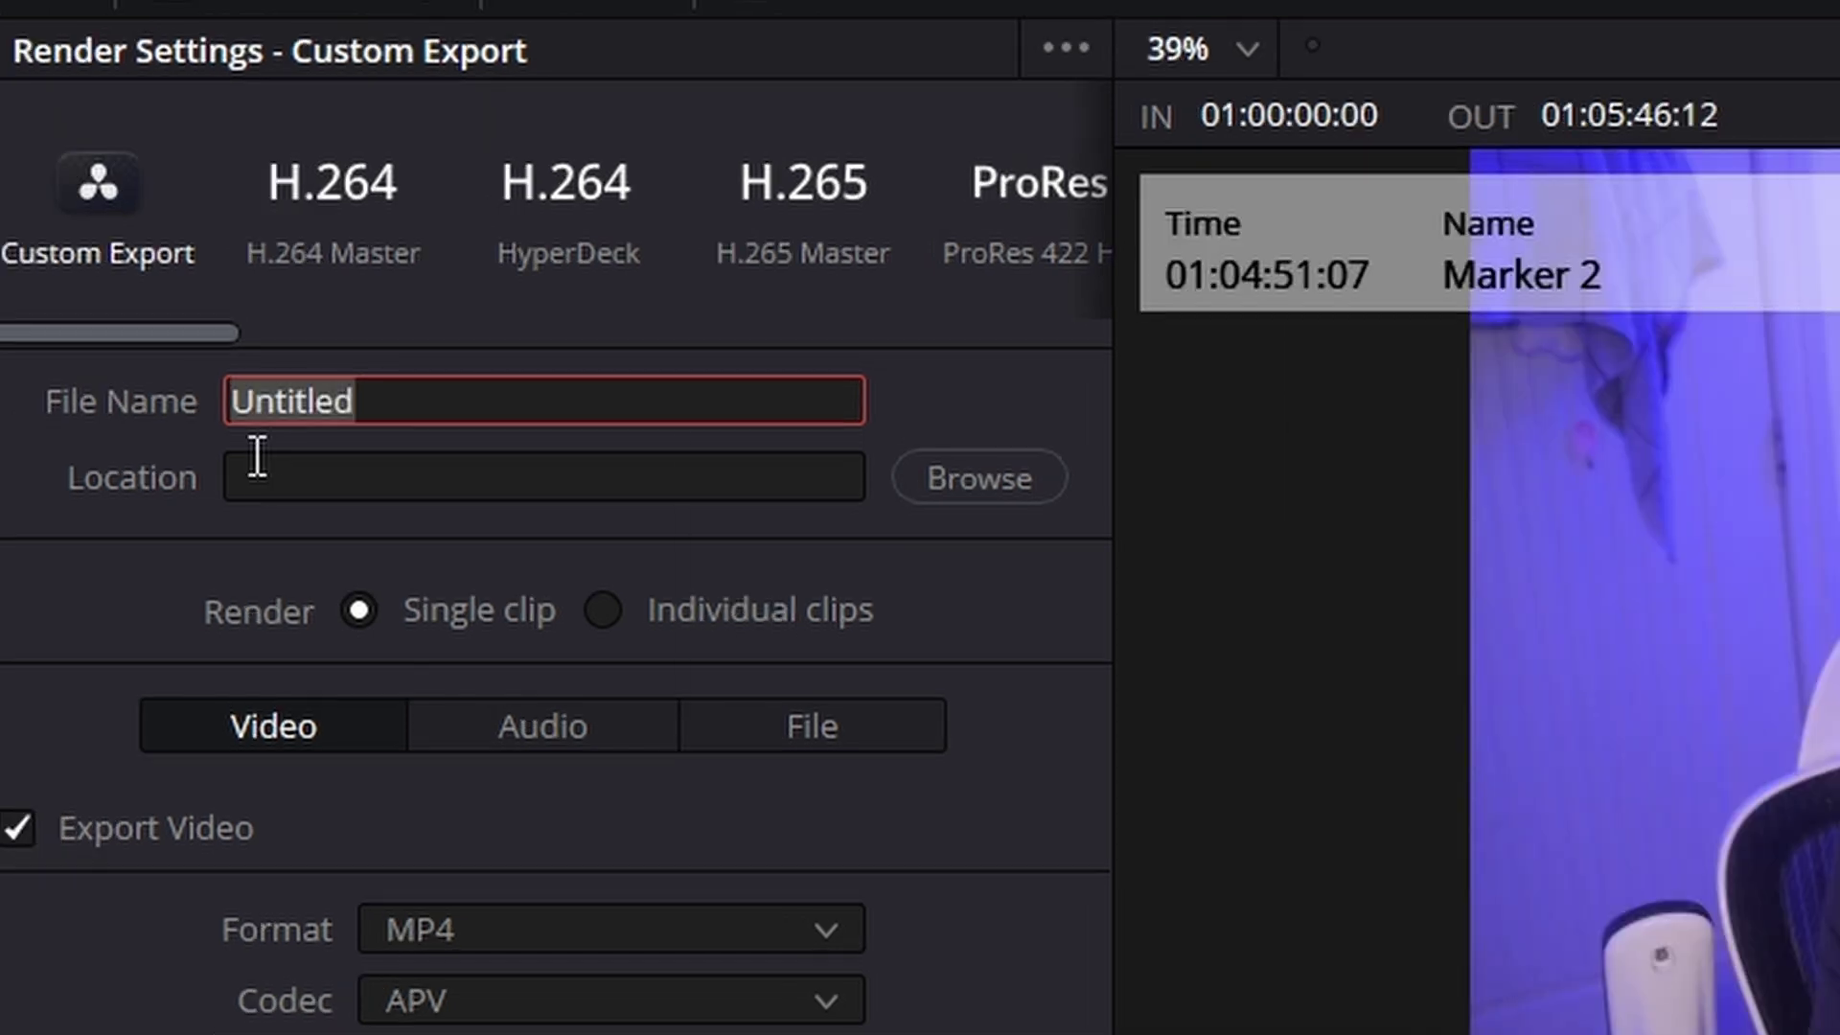
text(%)
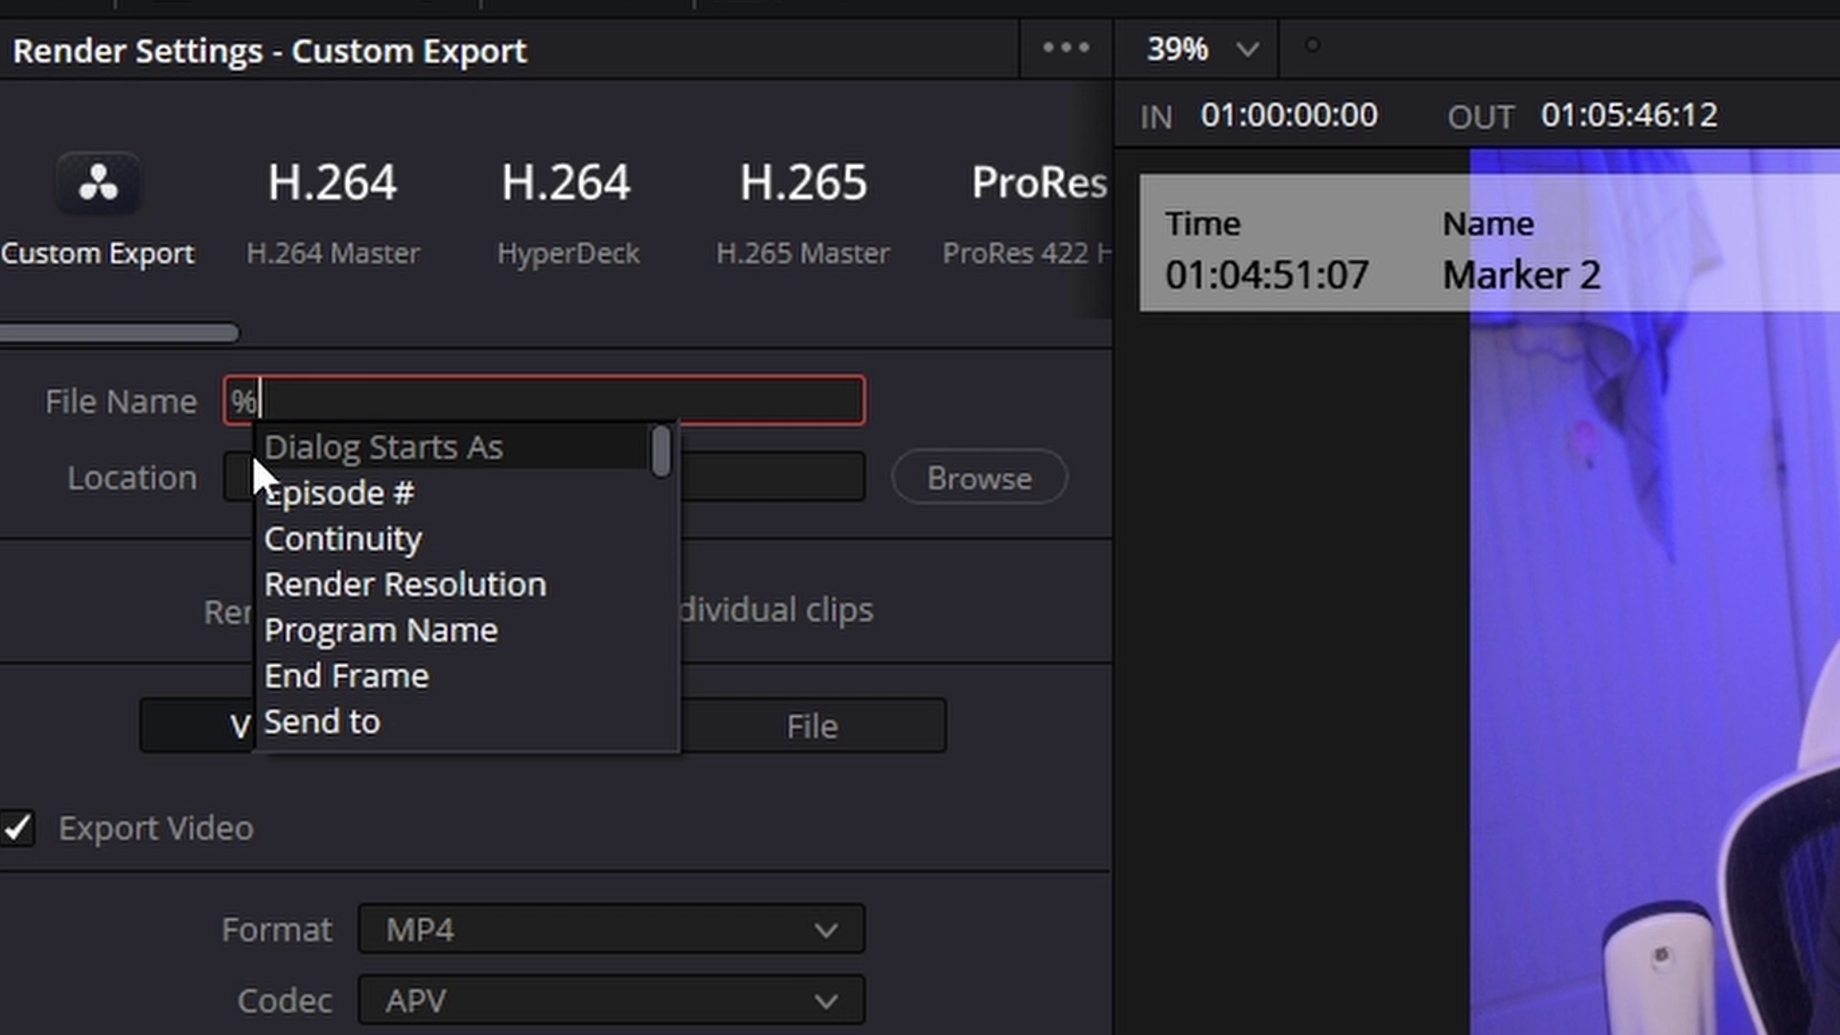
scroll(423, 633, down, 4)
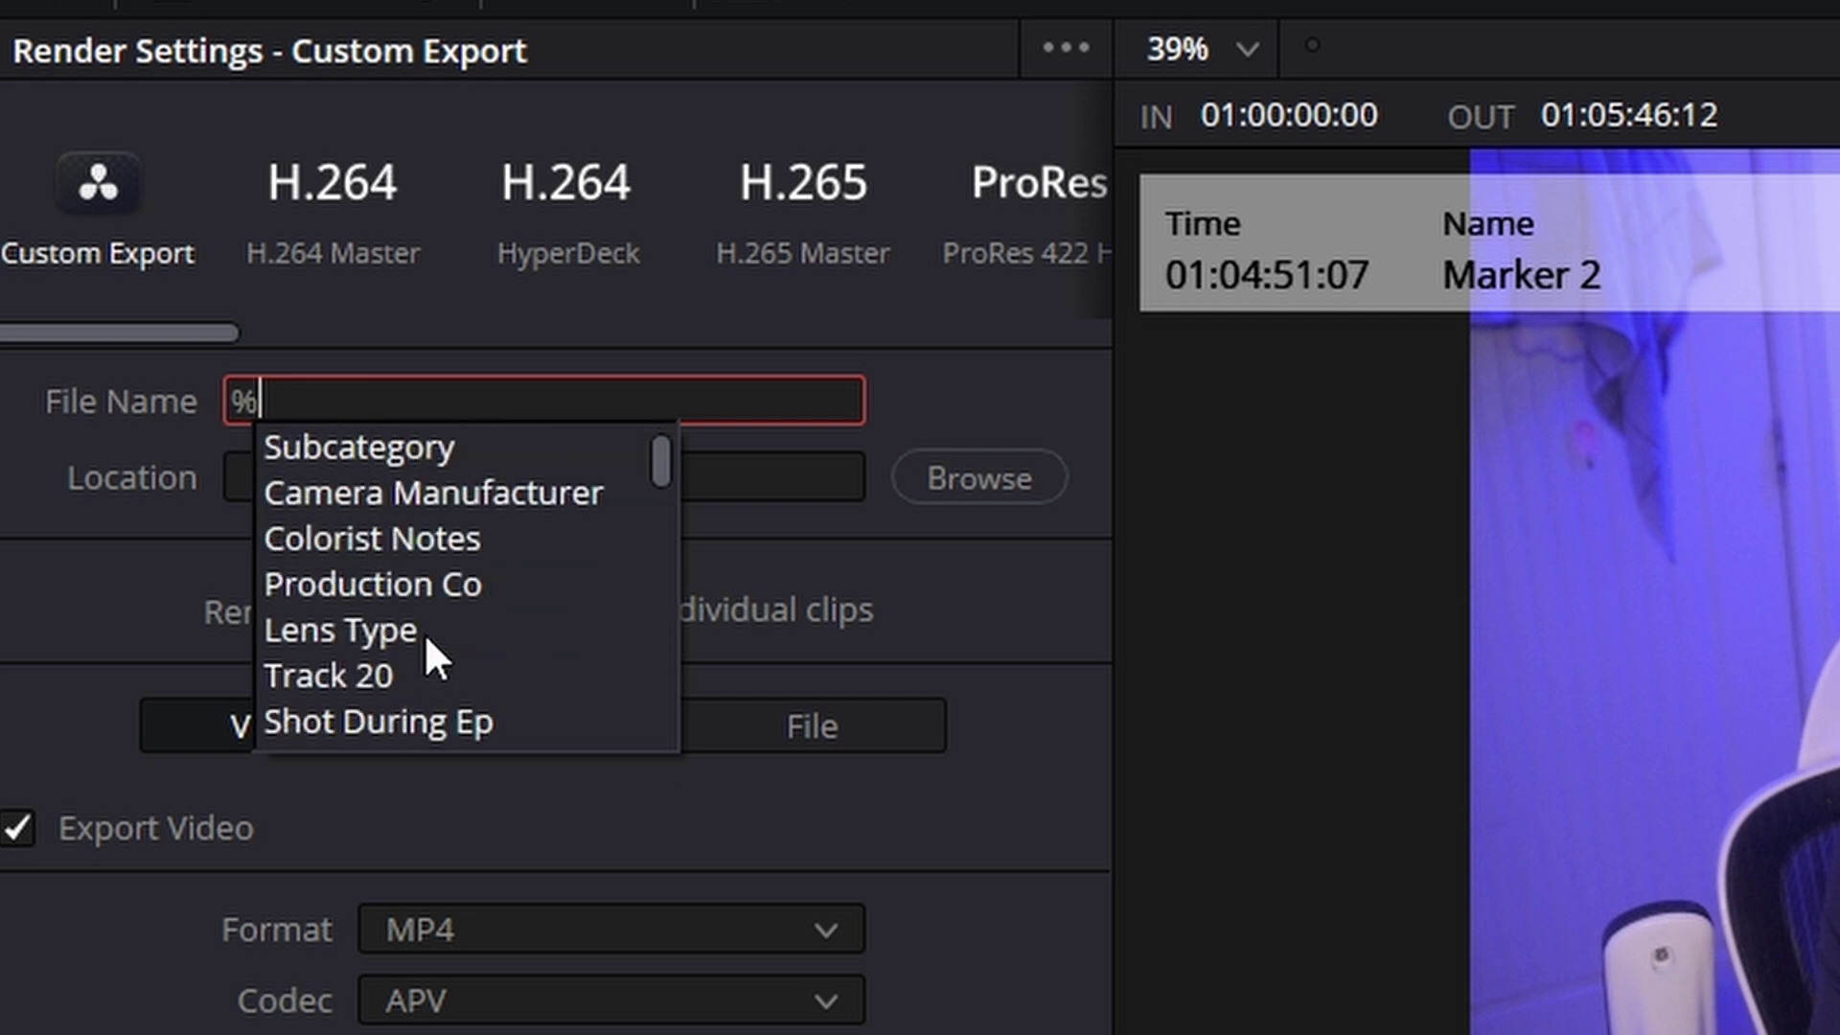
scroll(423, 652, up, 4)
text(date)
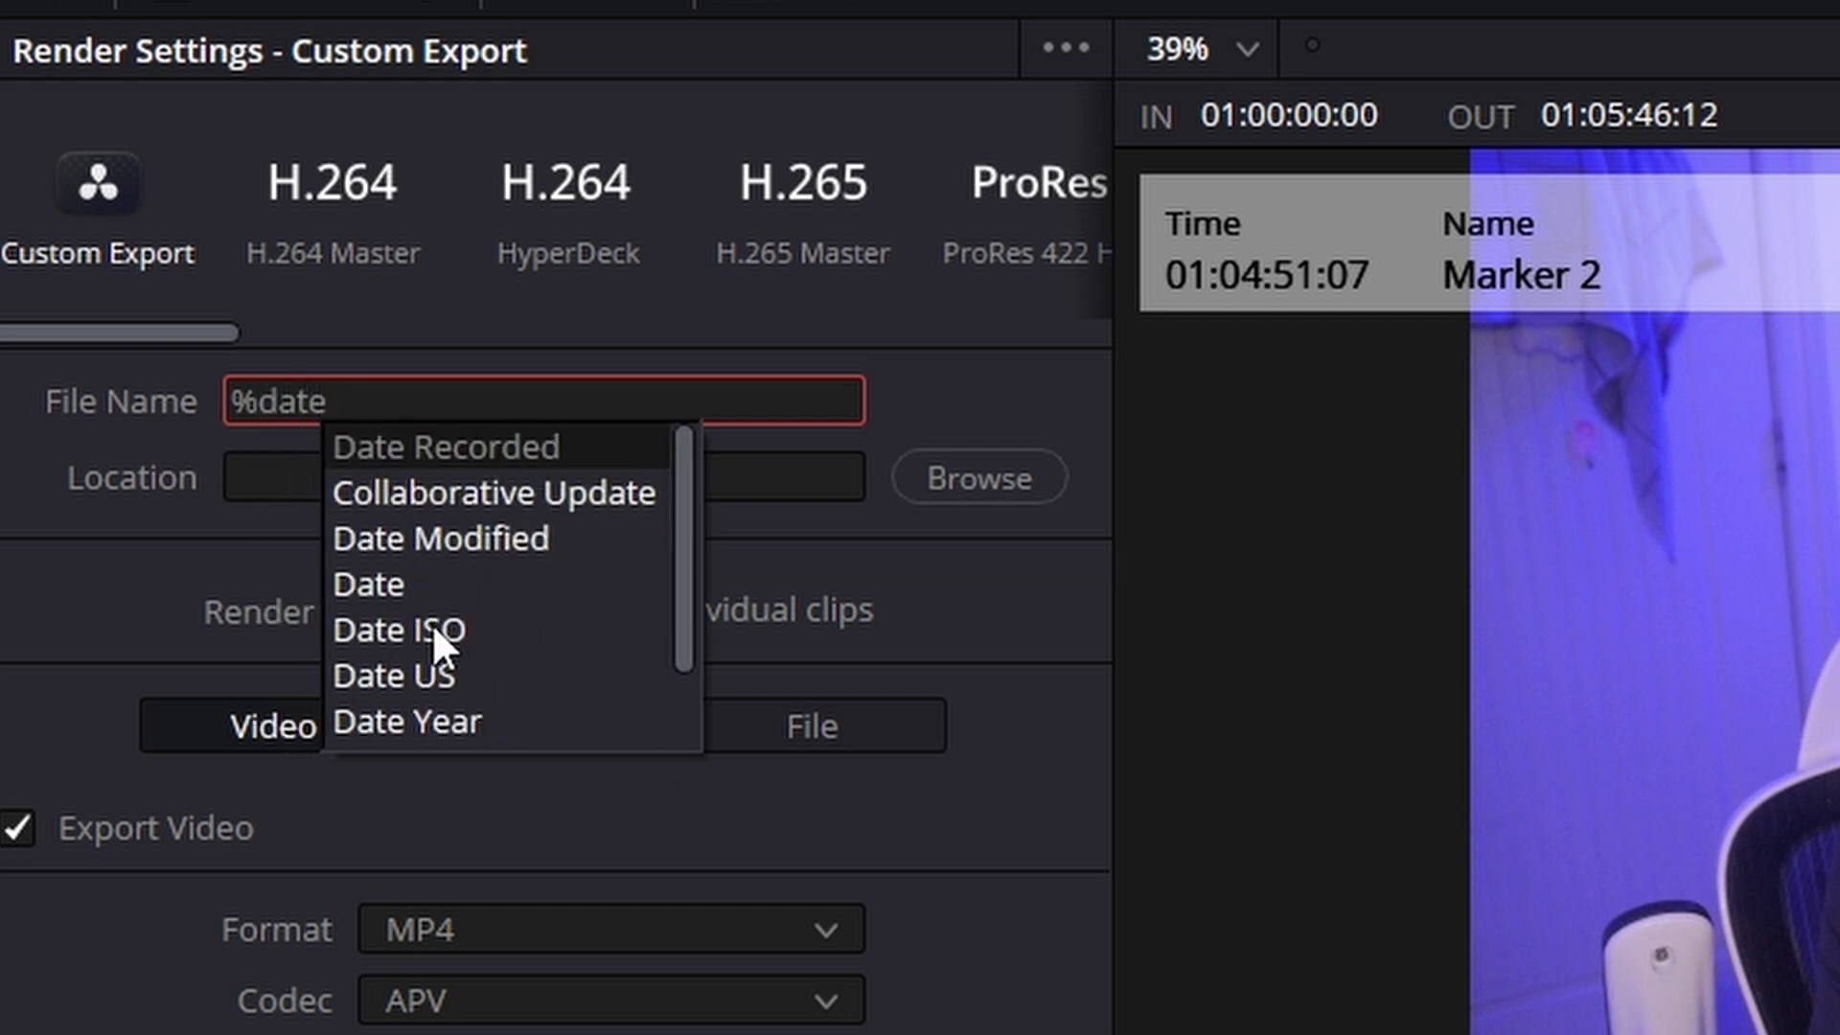
click(447, 579)
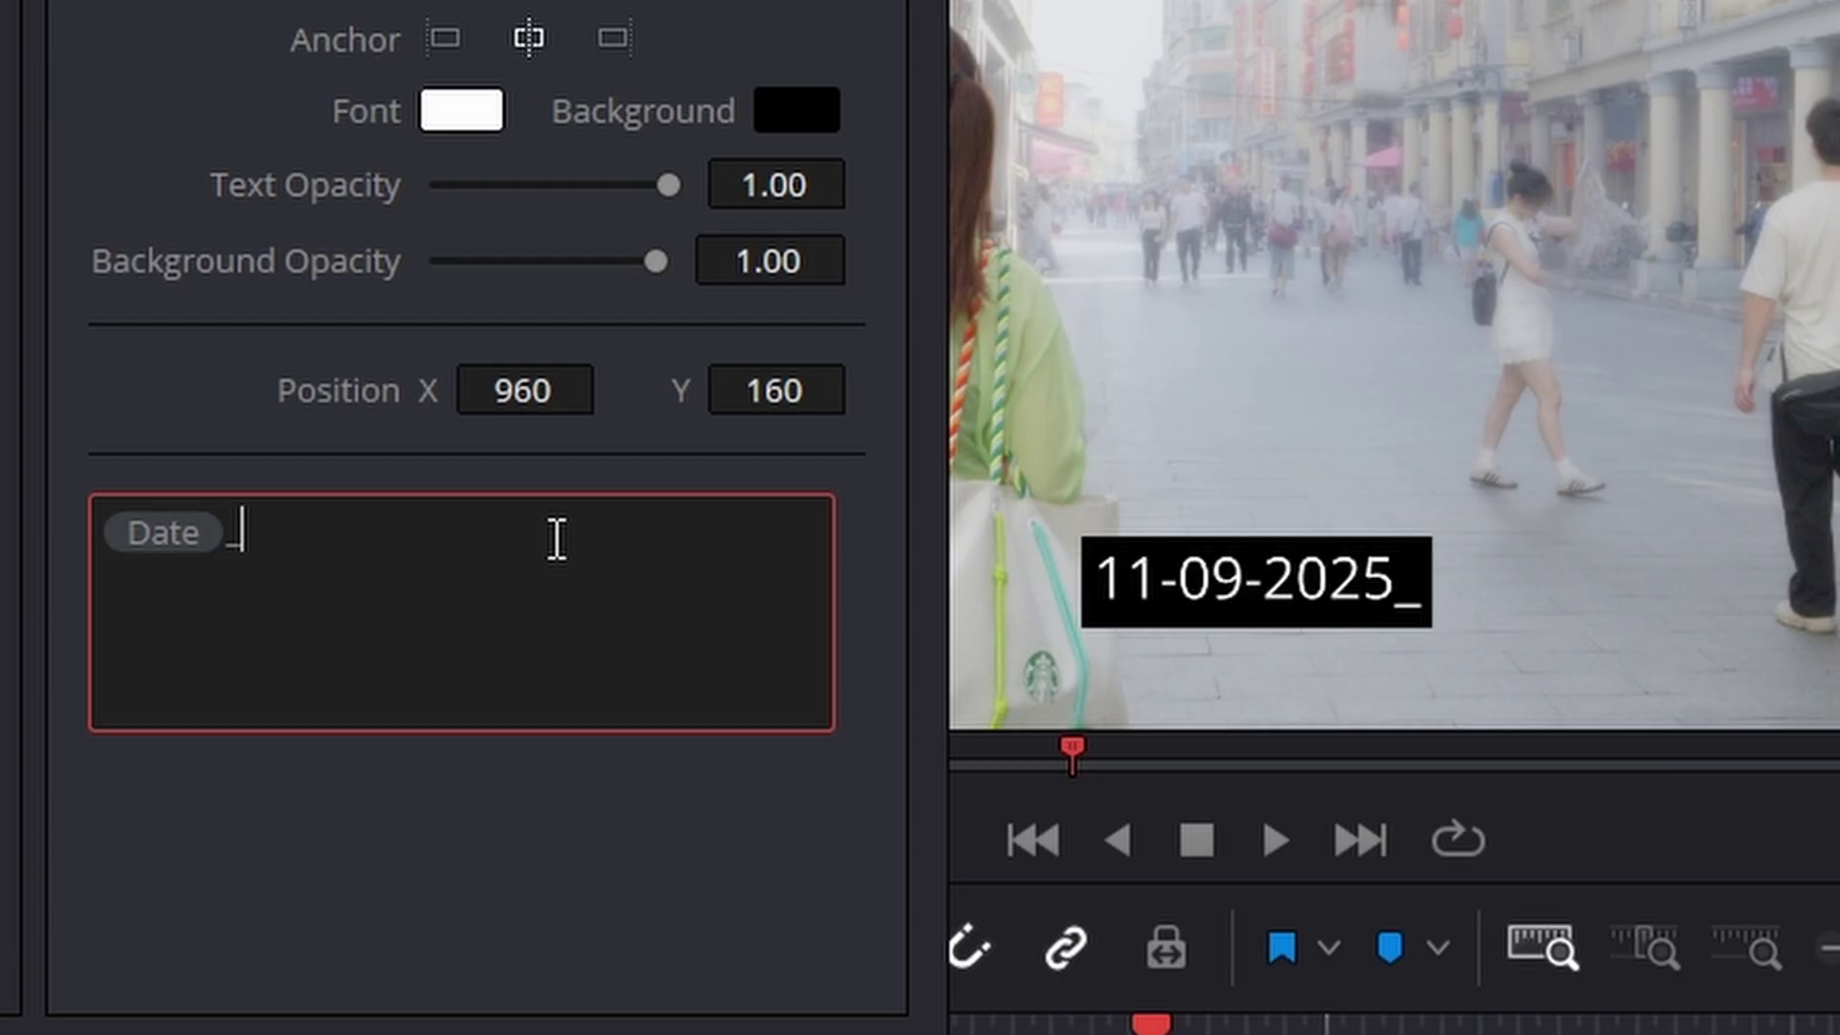
Insert the Time 24hr variable after Date, then type _%time to get 11-09-2025_1610_.
text(%time)
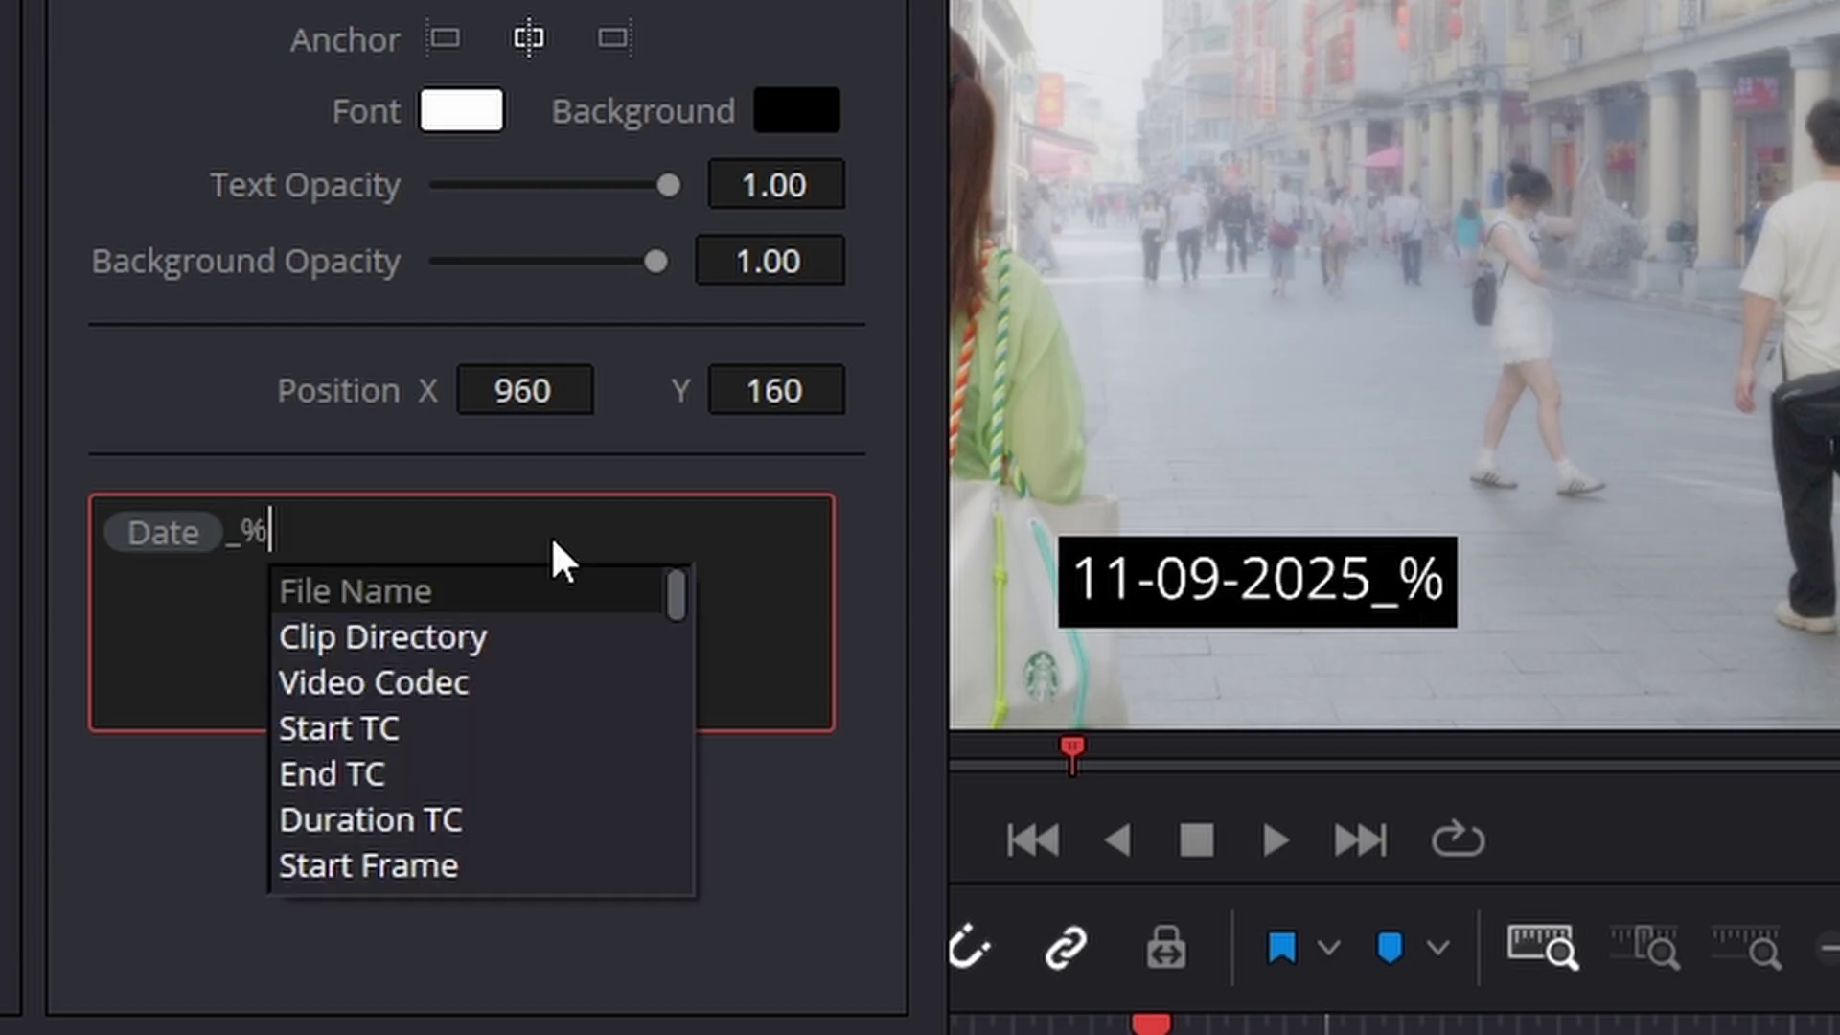
key(Down)
key(Down)
key(Down)
key(Down)
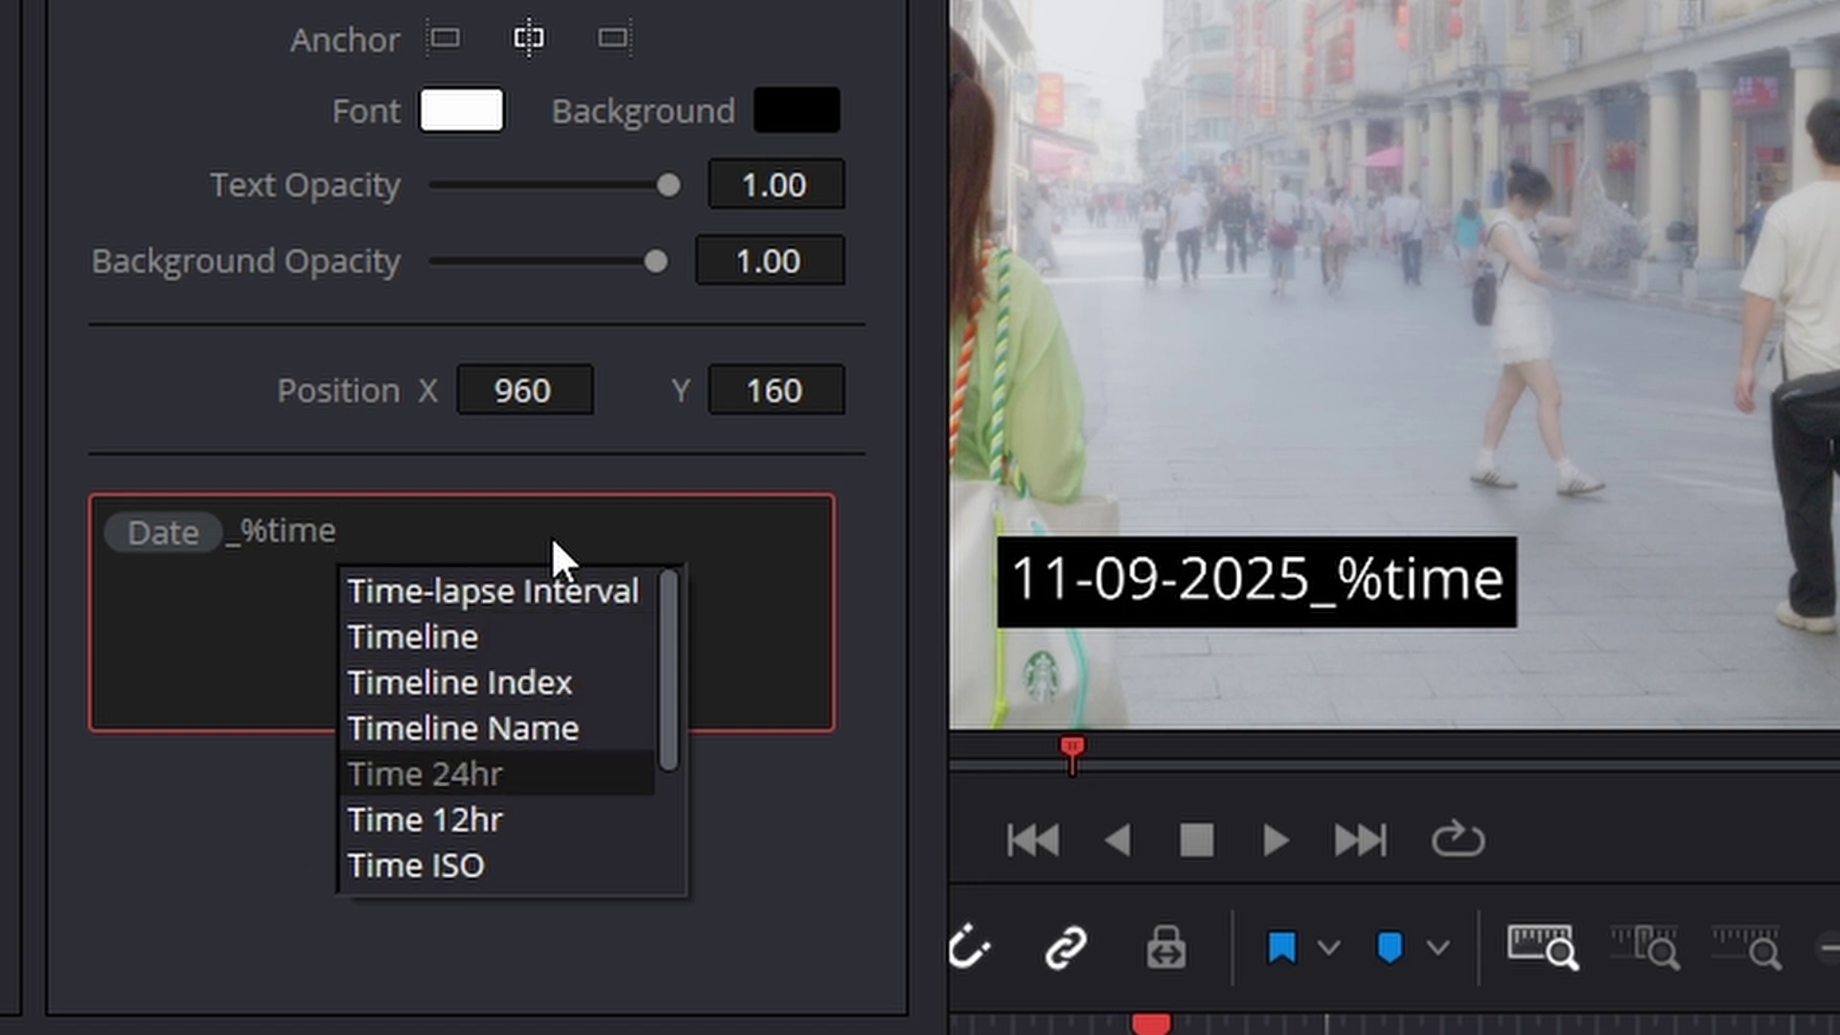
key(Return)
text(_%time)
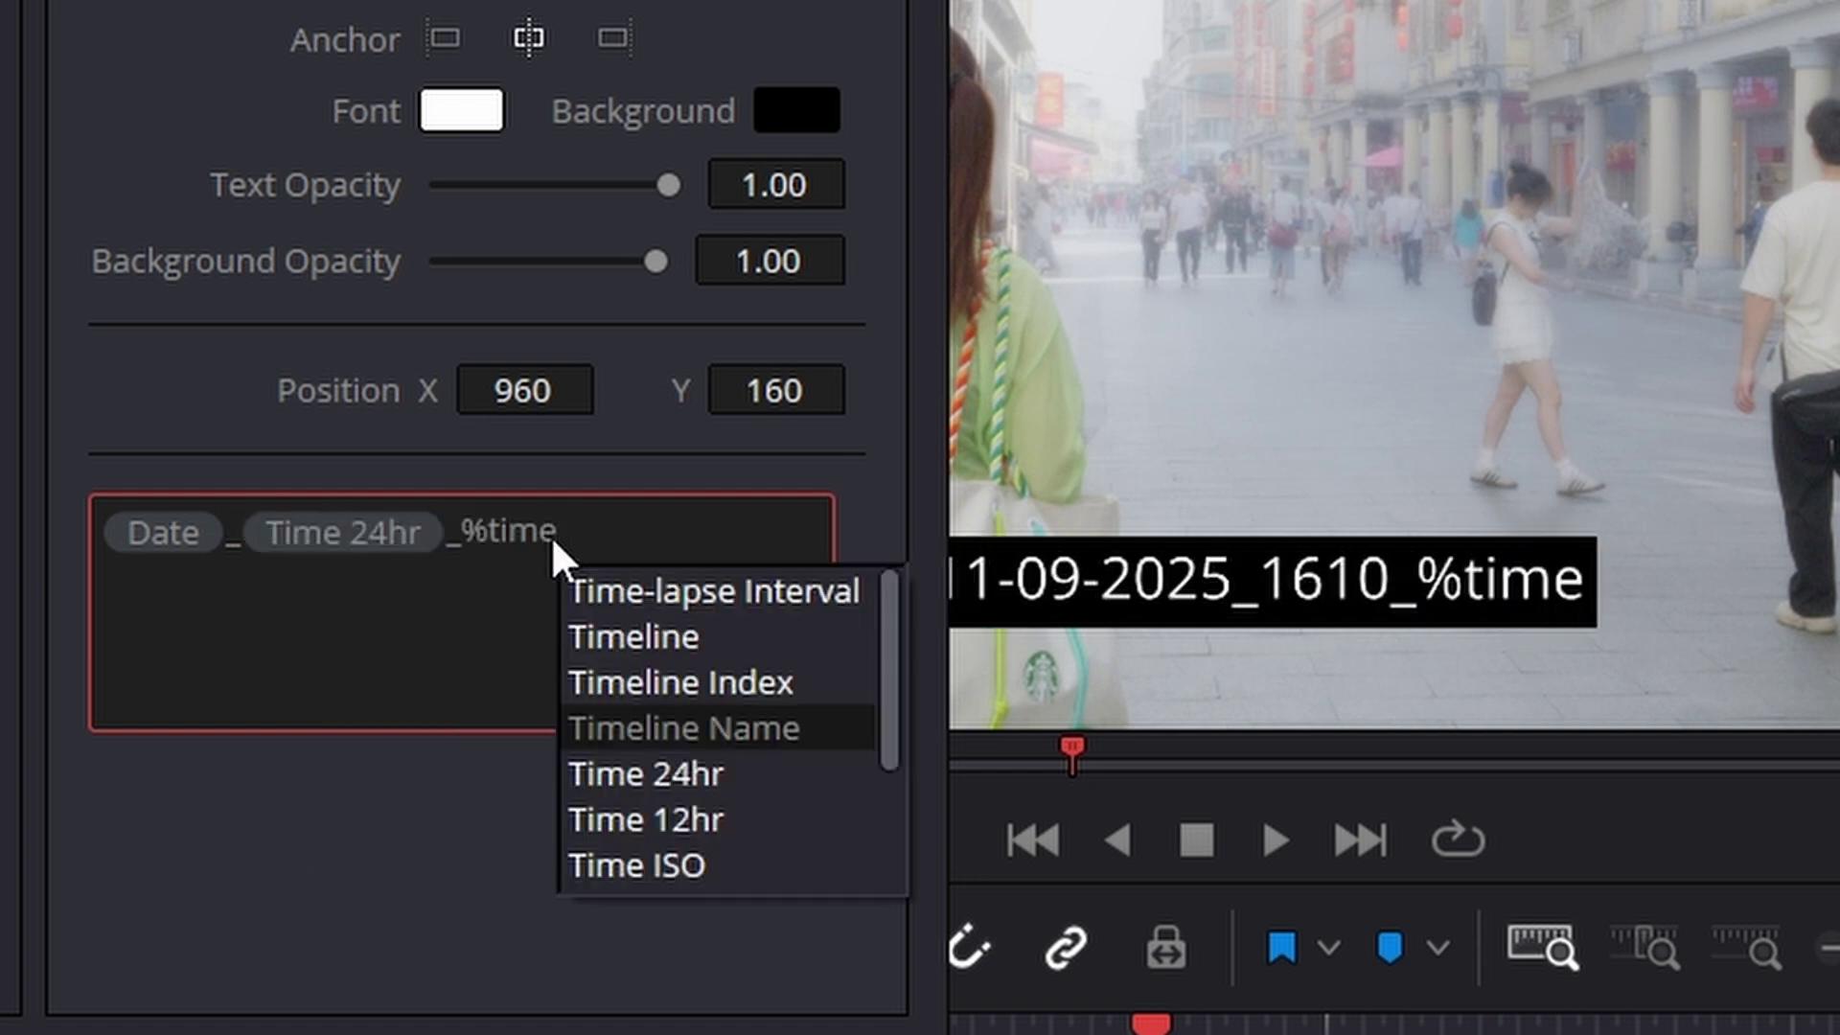